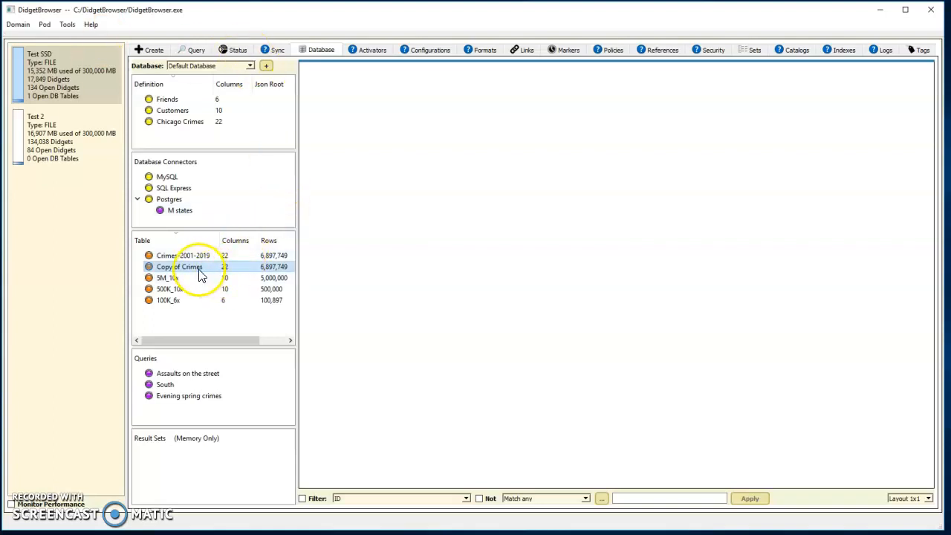
Open the Copy of Crimes table and start a pivot table on all values of the Primary Type column.
{"action": "mouse_move", "coordinate": [205, 272]}
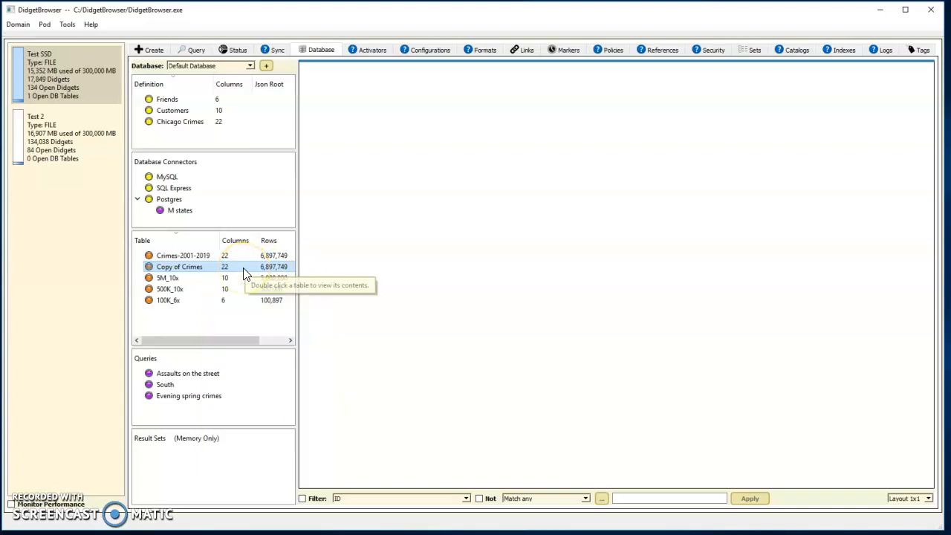
{"action": "double_click", "coordinate": [245, 273]}
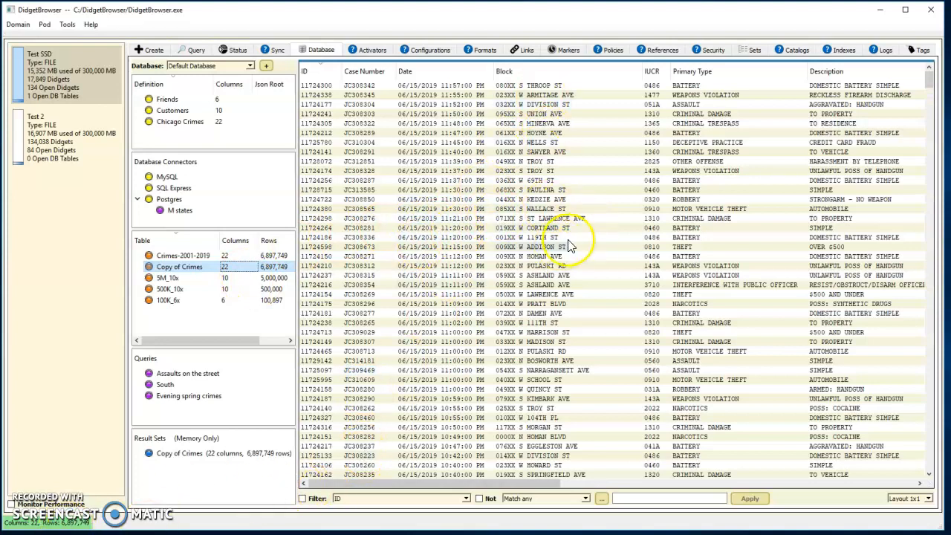
{"action": "mouse_move", "coordinate": [688, 80]}
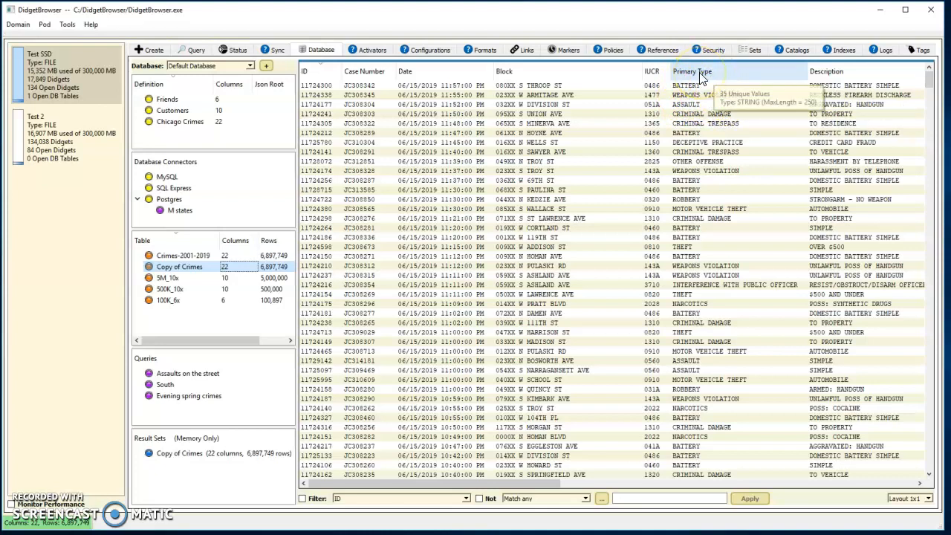
{"action": "right_click", "coordinate": [701, 77]}
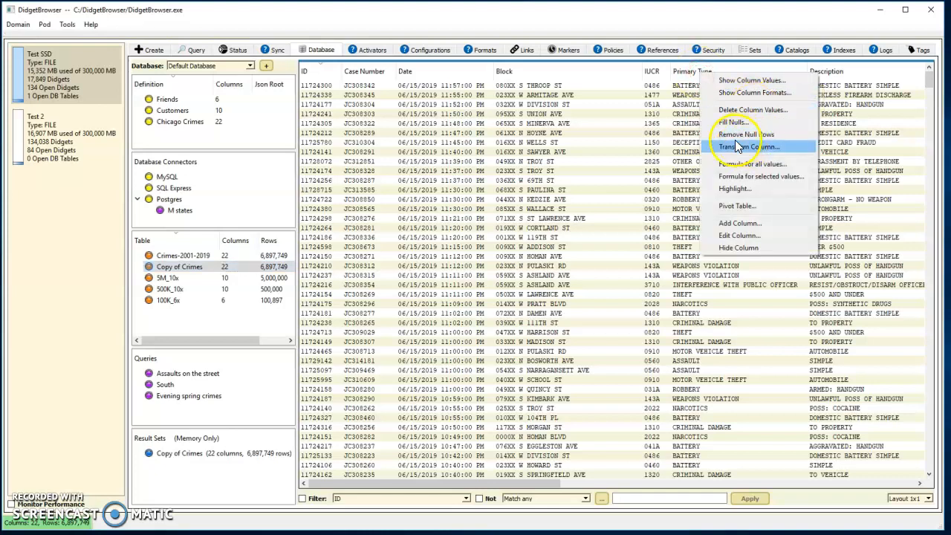
{"action": "left_click", "coordinate": [737, 208]}
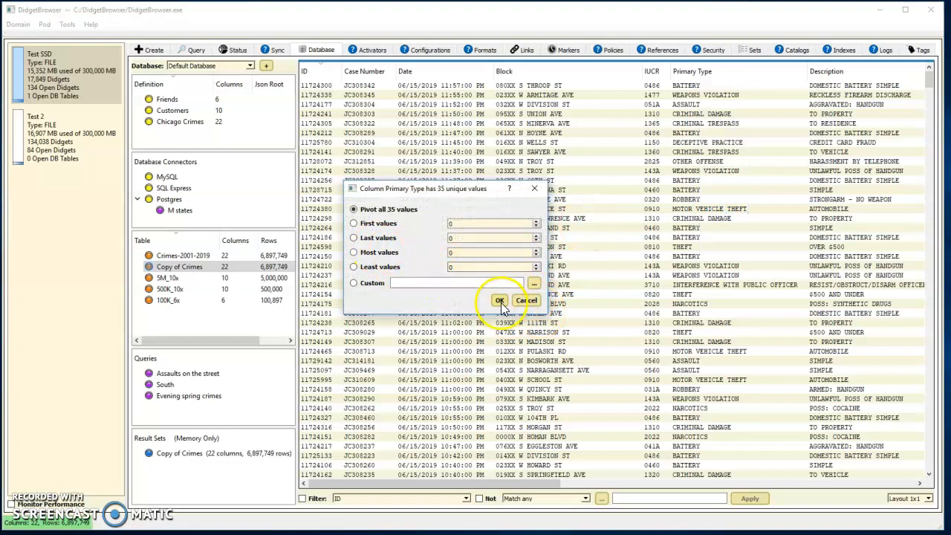
{"action": "left_click", "coordinate": [500, 303]}
Pivot Primary Type across all values of the Year column, then review the pivot table and close it.
{"action": "left_click", "coordinate": [334, 306]}
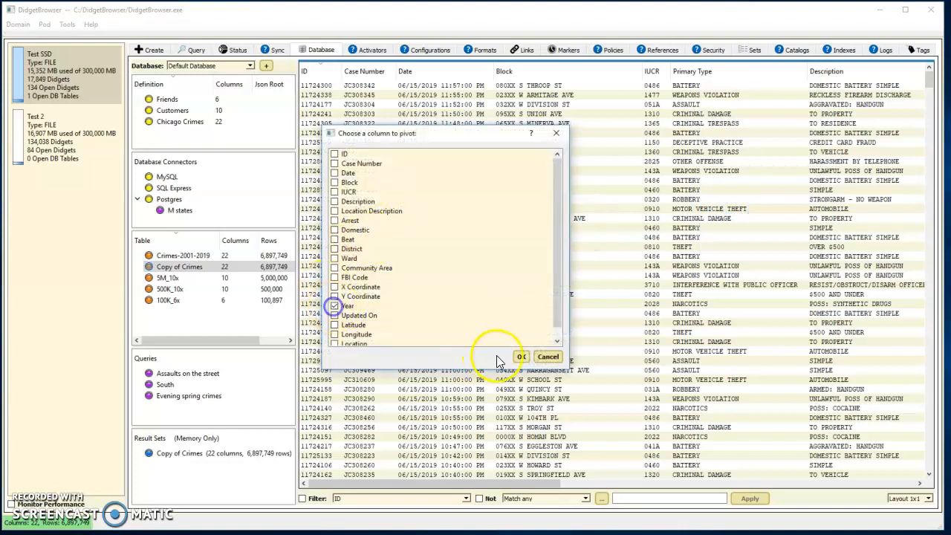
{"action": "left_click", "coordinate": [521, 357]}
{"action": "left_click", "coordinate": [347, 234]}
{"action": "left_click", "coordinate": [505, 274]}
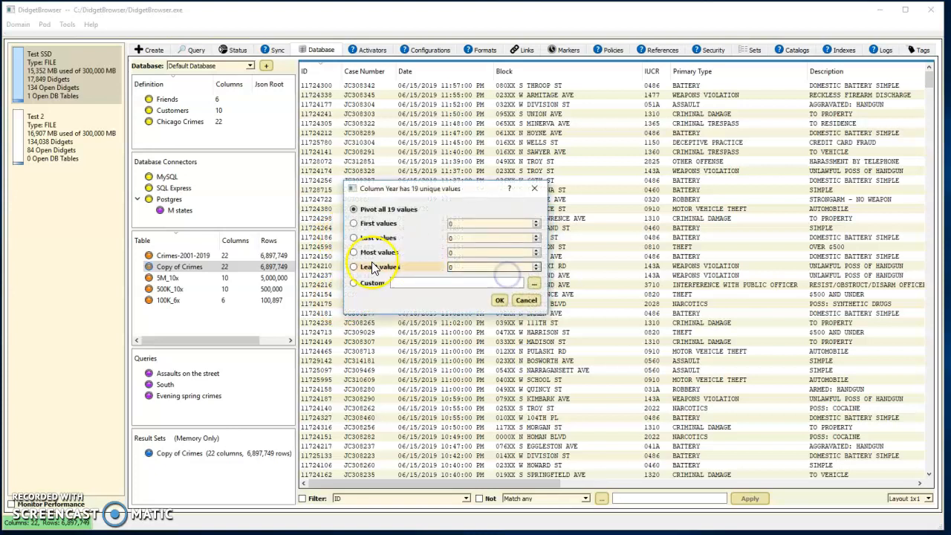
{"action": "left_click", "coordinate": [499, 300]}
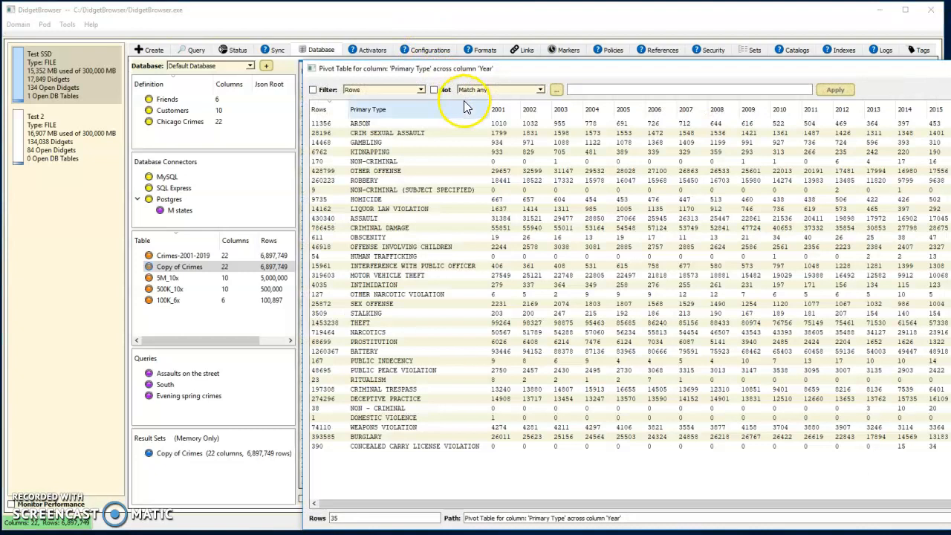
{"action": "left_click_drag", "start_coordinate": [563, 68], "coordinate": [327, 57]}
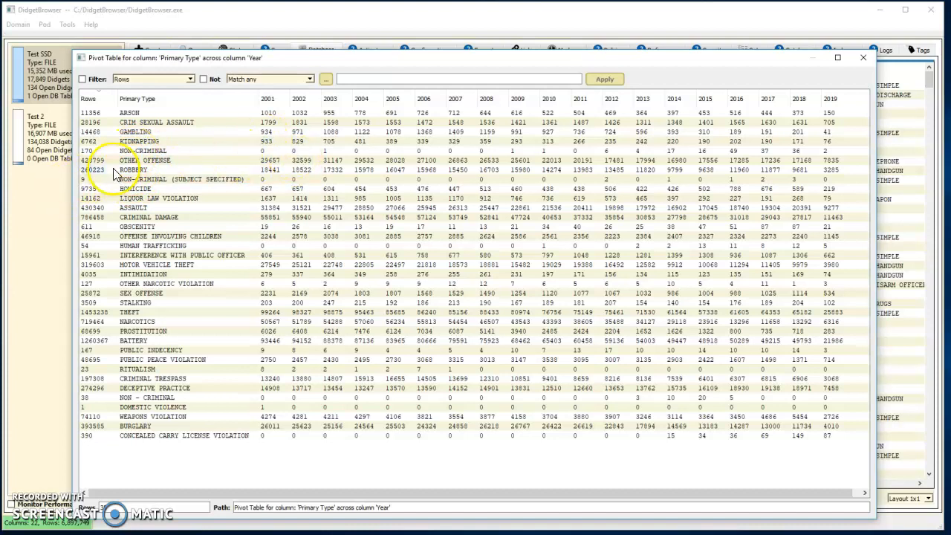
{"action": "left_click", "coordinate": [866, 59]}
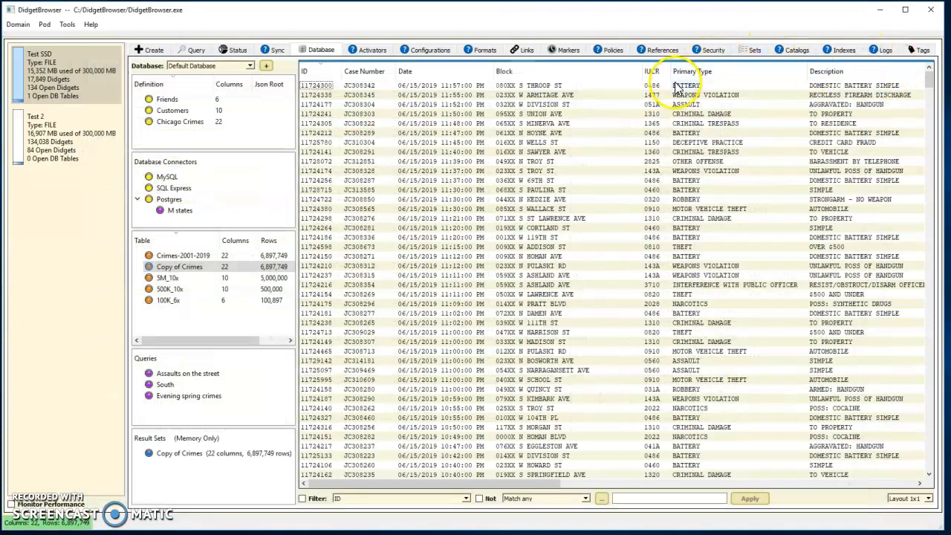
Show the values of the Primary Type column, sort them alphabetically by tag value and find the NON-CRIMINAL variants.
{"action": "right_click", "coordinate": [690, 74]}
{"action": "left_click", "coordinate": [741, 78]}
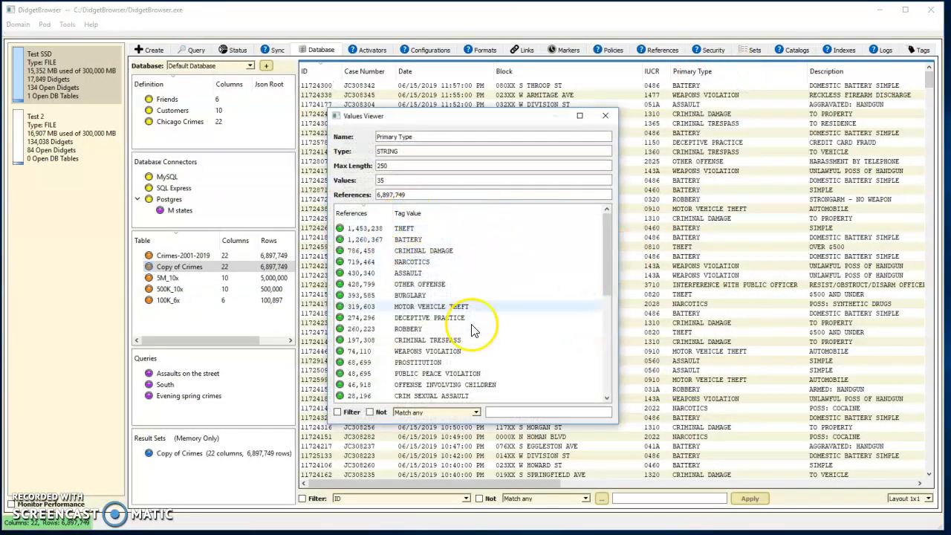
{"action": "scroll", "coordinate": [423, 267], "scroll_direction": "down", "scroll_amount": 1}
{"action": "left_click", "coordinate": [435, 215]}
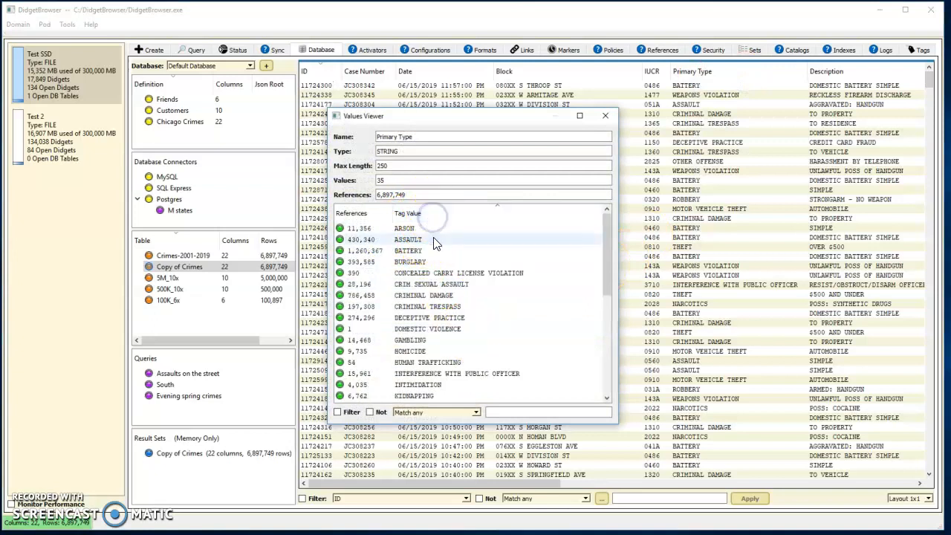
{"action": "scroll", "coordinate": [451, 286], "scroll_direction": "down", "scroll_amount": 5}
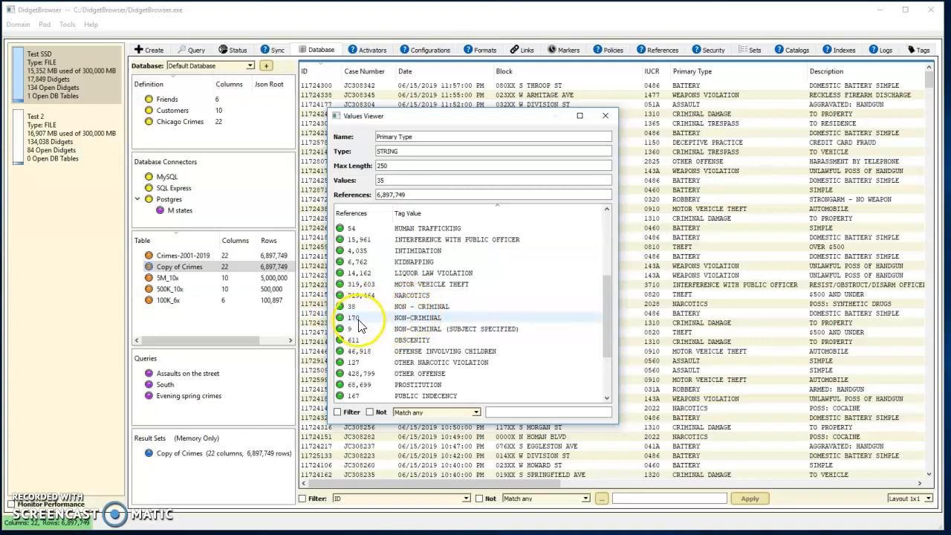
Update the Primary Type value NON - CRIMINAL to NON-CRIMINAL and close the column's values list.
{"action": "left_click", "coordinate": [413, 307]}
{"action": "right_click", "coordinate": [423, 308]}
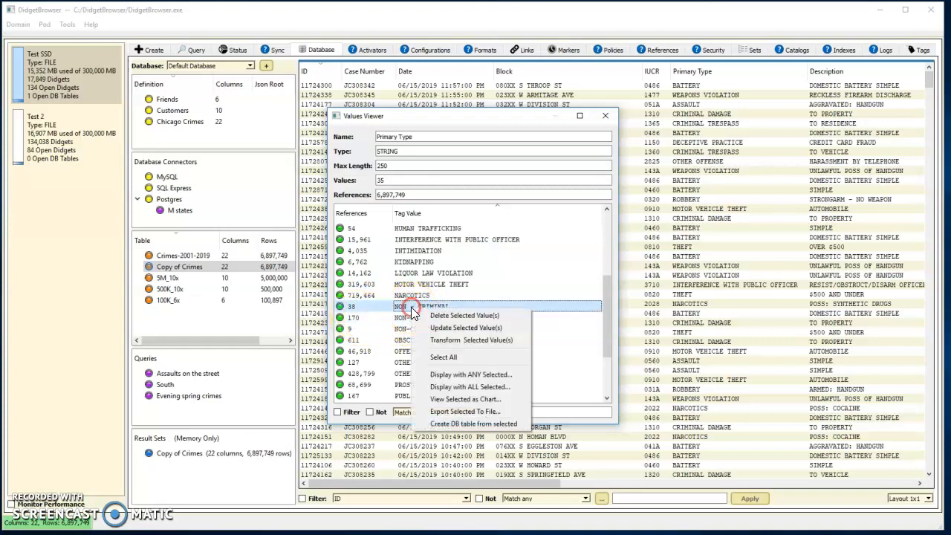
{"action": "left_click", "coordinate": [459, 329]}
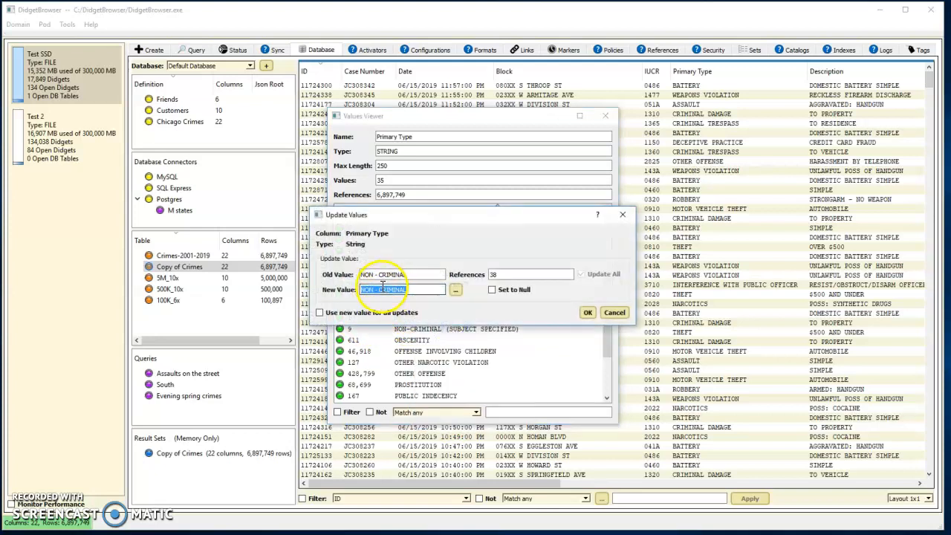
{"action": "left_click", "coordinate": [374, 292]}
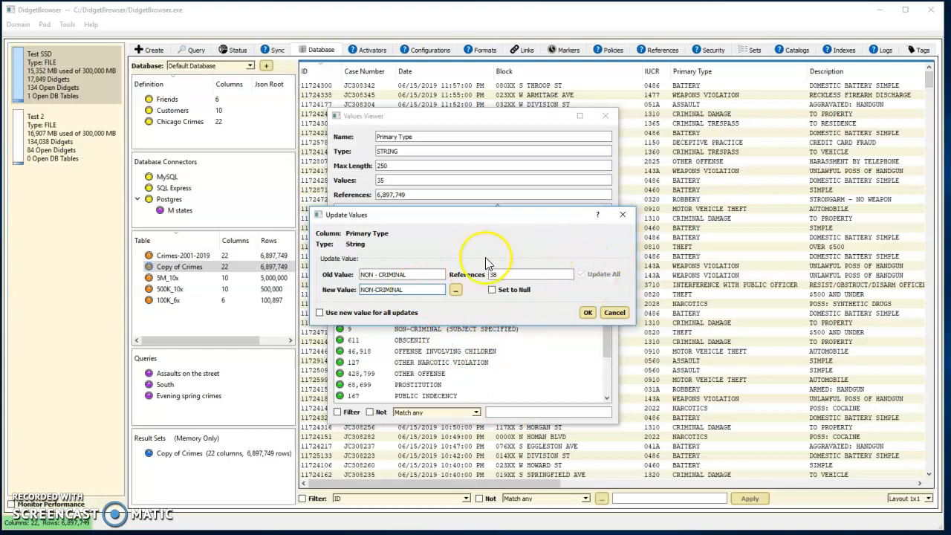
{"action": "left_click", "coordinate": [588, 312]}
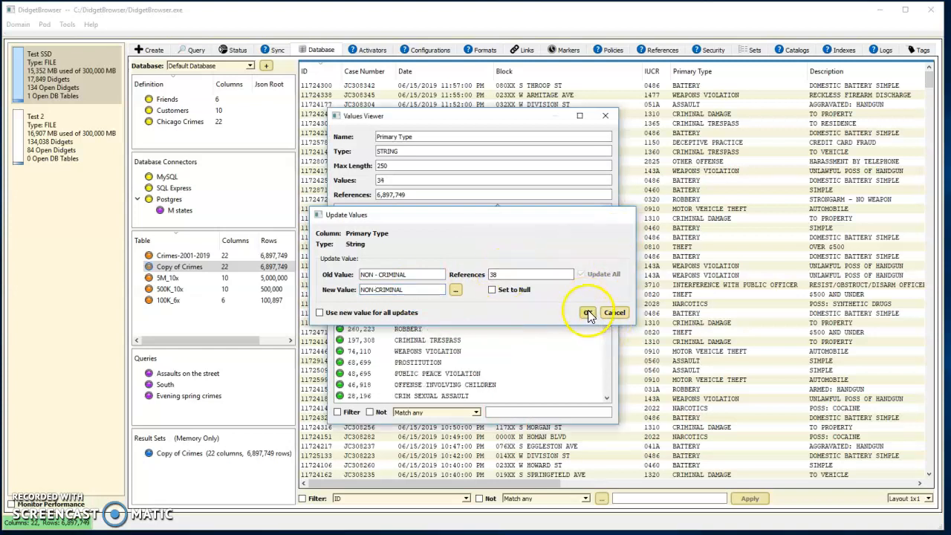
{"action": "left_click", "coordinate": [606, 116]}
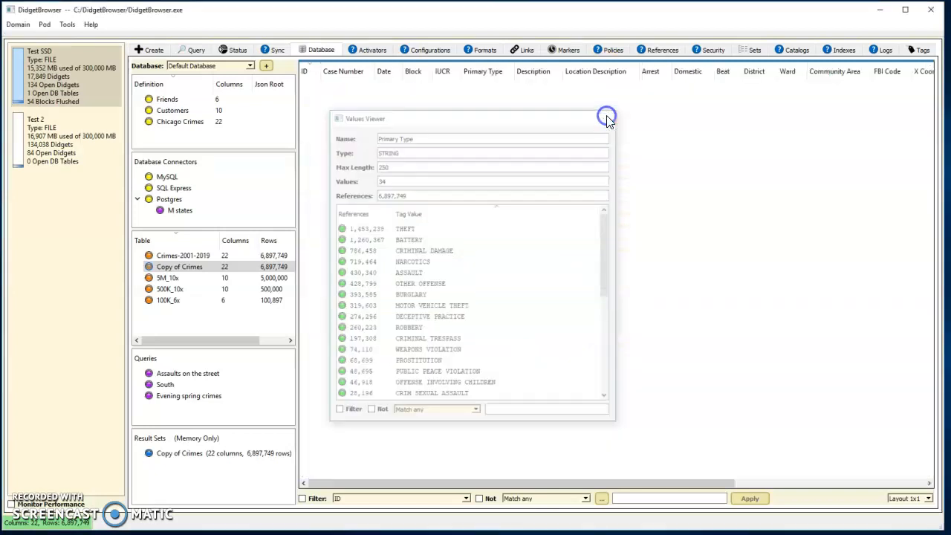
Check the Primary Type column's values again and view the rows whose value is NON-CRIMINAL.
{"action": "right_click", "coordinate": [711, 73]}
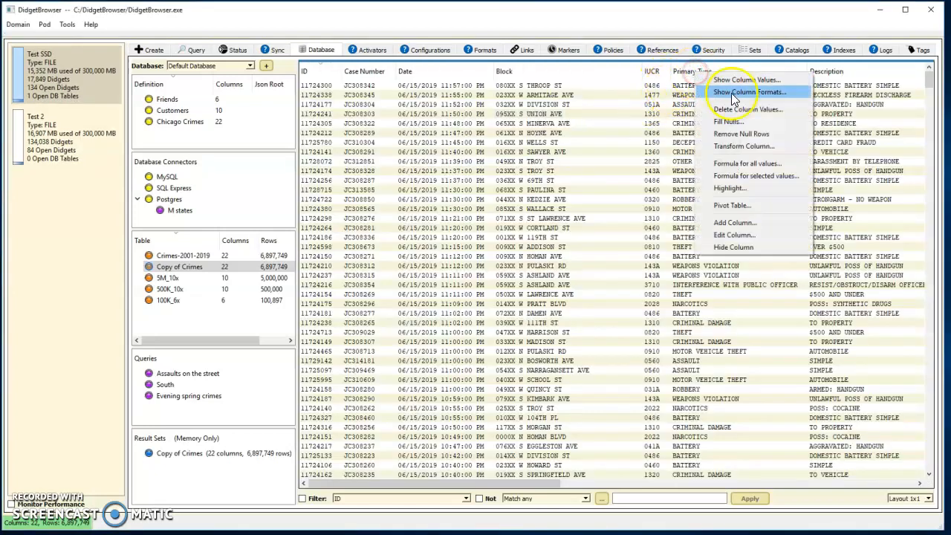
{"action": "left_click", "coordinate": [738, 81]}
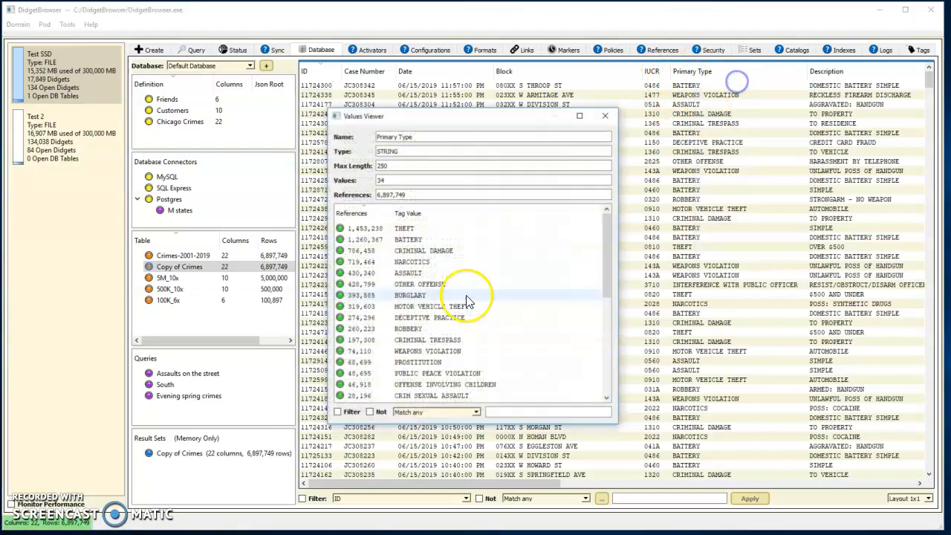
{"action": "scroll", "coordinate": [438, 334], "scroll_direction": "down", "scroll_amount": 6}
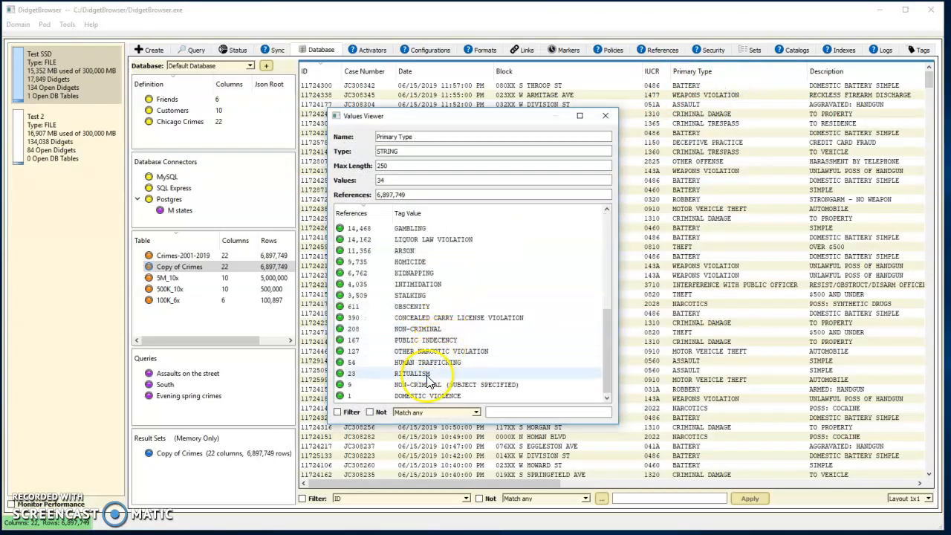
{"action": "double_click", "coordinate": [414, 331]}
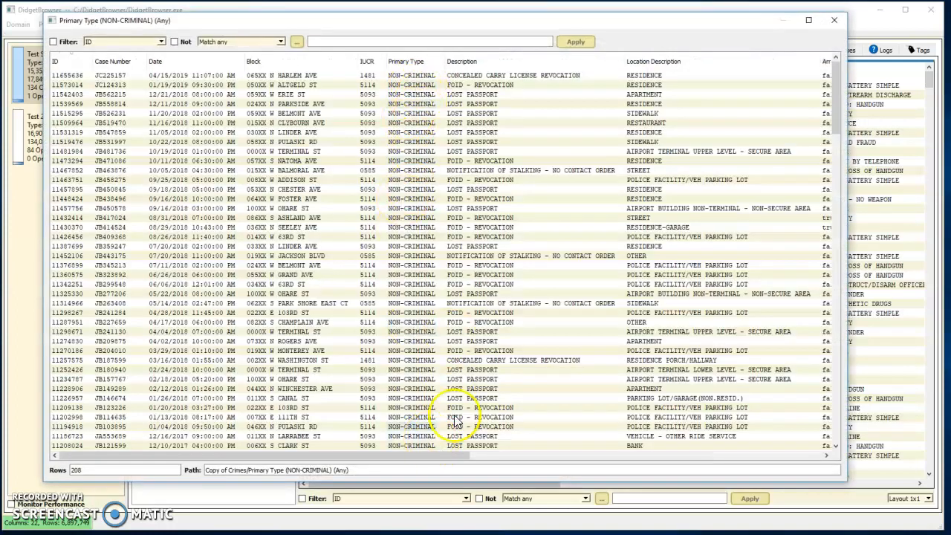
{"action": "left_click", "coordinate": [833, 21]}
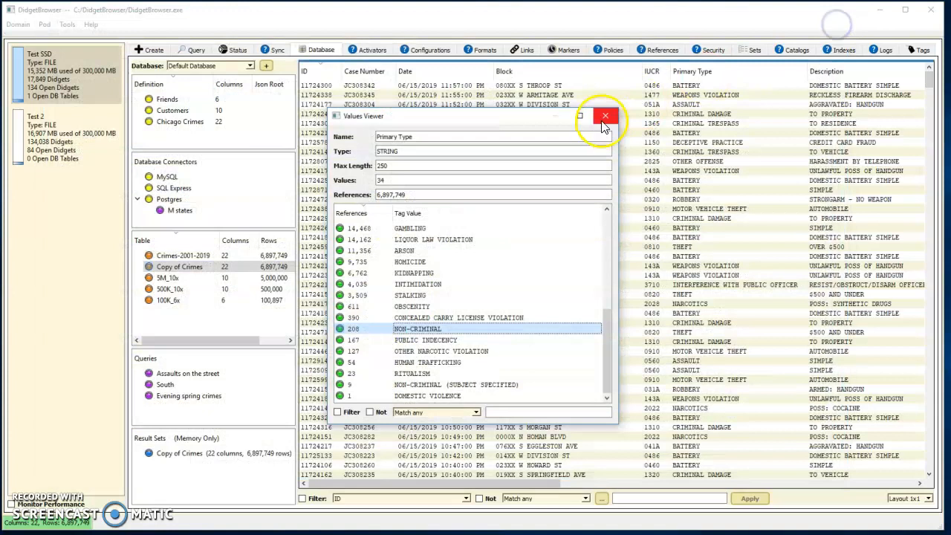
{"action": "left_click", "coordinate": [605, 119]}
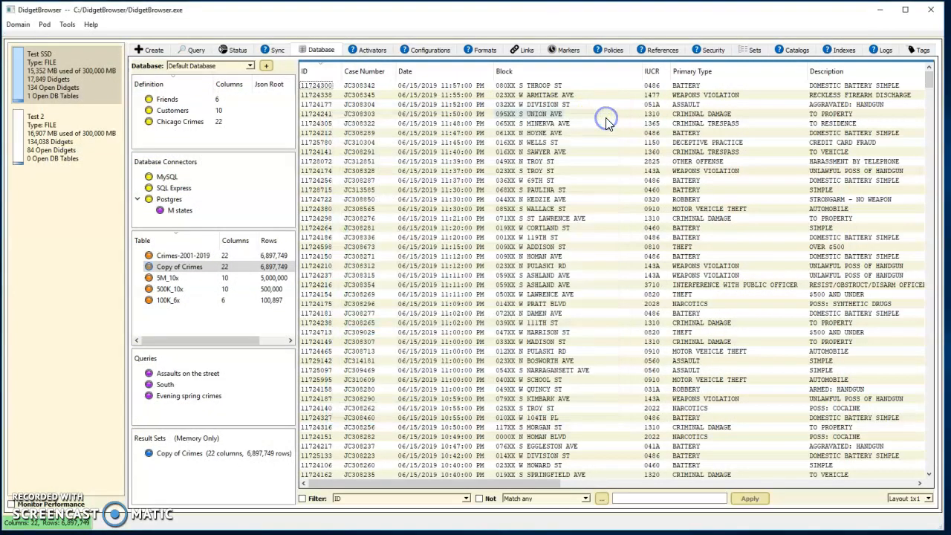
Display the rows with the Primary Type value DOMESTIC VIOLENCE and compare their primary type and description.
{"action": "right_click", "coordinate": [694, 73]}
{"action": "left_click", "coordinate": [724, 79]}
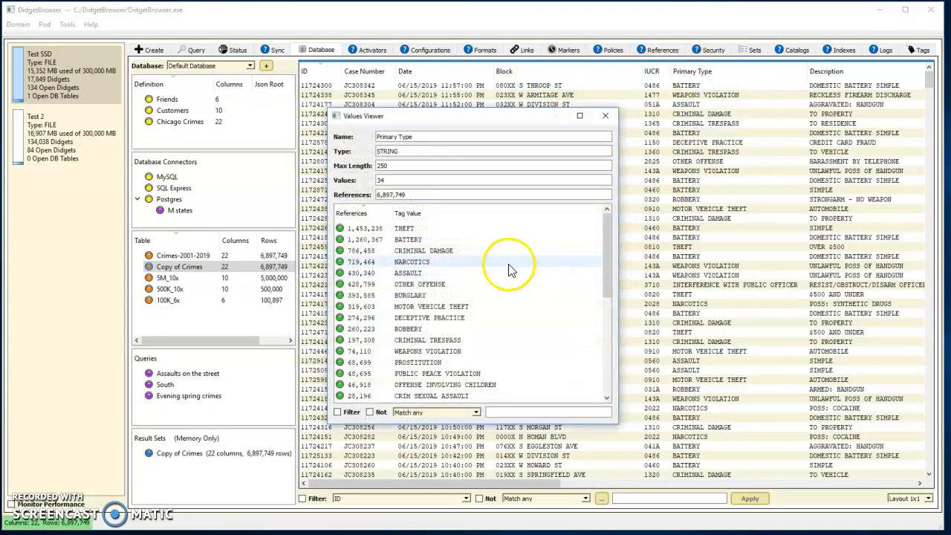
{"action": "left_click_drag", "start_coordinate": [609, 253], "coordinate": [603, 405]}
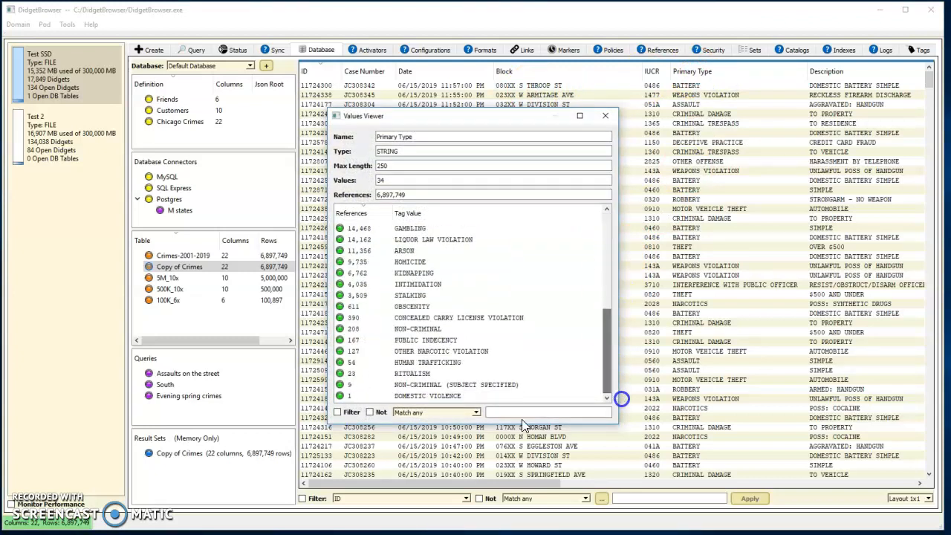
{"action": "double_click", "coordinate": [415, 396]}
{"action": "left_click", "coordinate": [366, 76]}
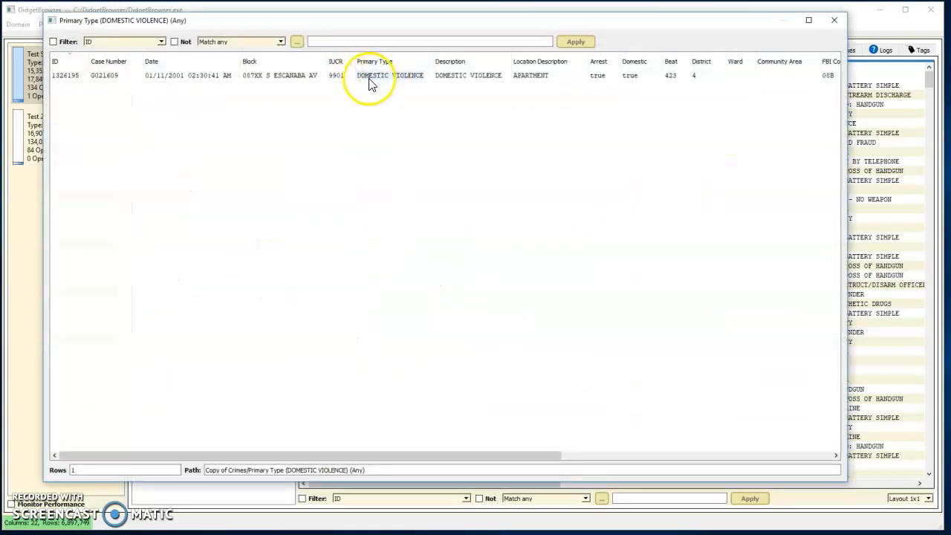
{"action": "left_click", "coordinate": [451, 77]}
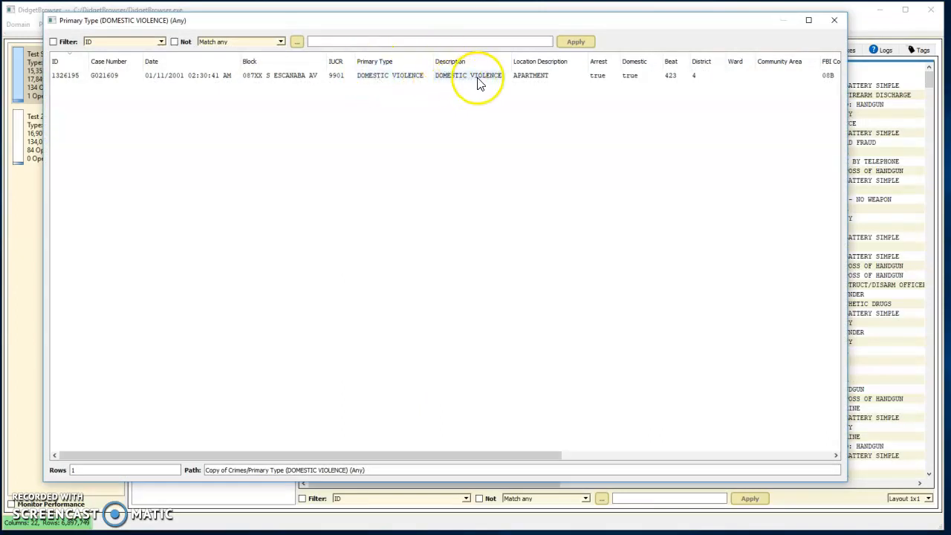
{"action": "left_click", "coordinate": [408, 76]}
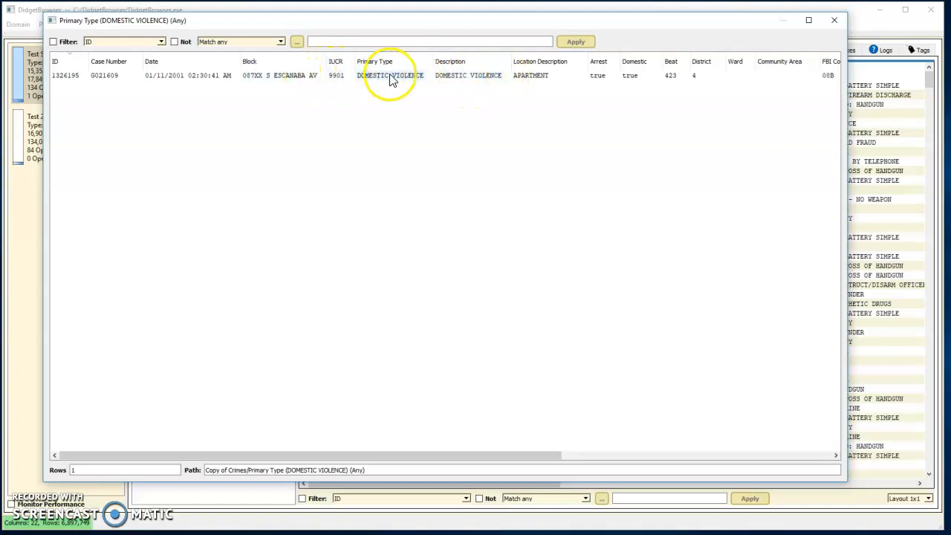
{"action": "left_click", "coordinate": [835, 29]}
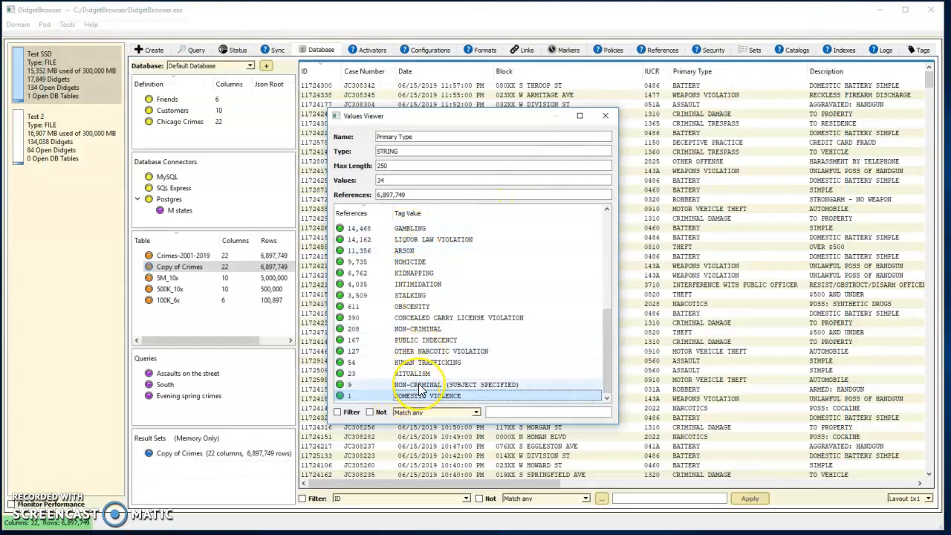
{"action": "left_click", "coordinate": [608, 118]}
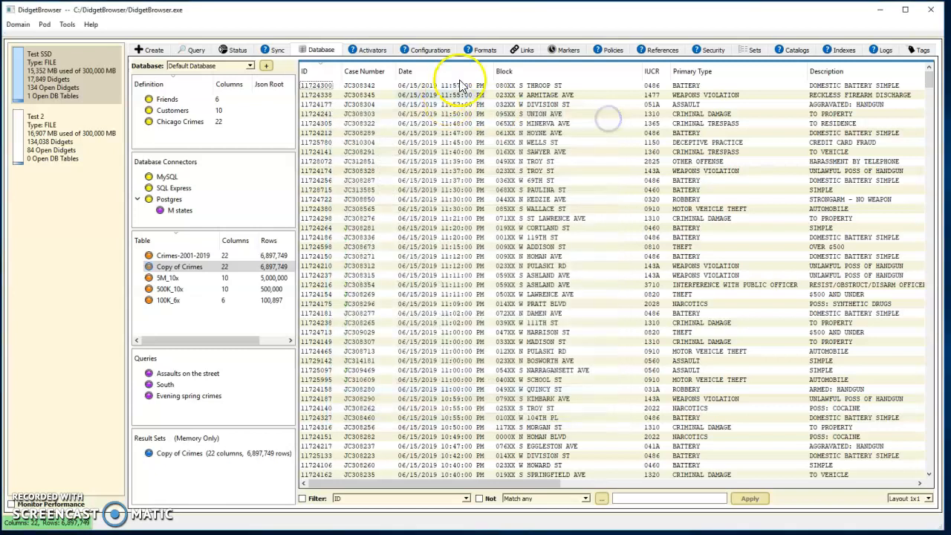
Show the values of the Block column sorted by tag value, and move the list aside to examine it.
{"action": "right_click", "coordinate": [520, 75]}
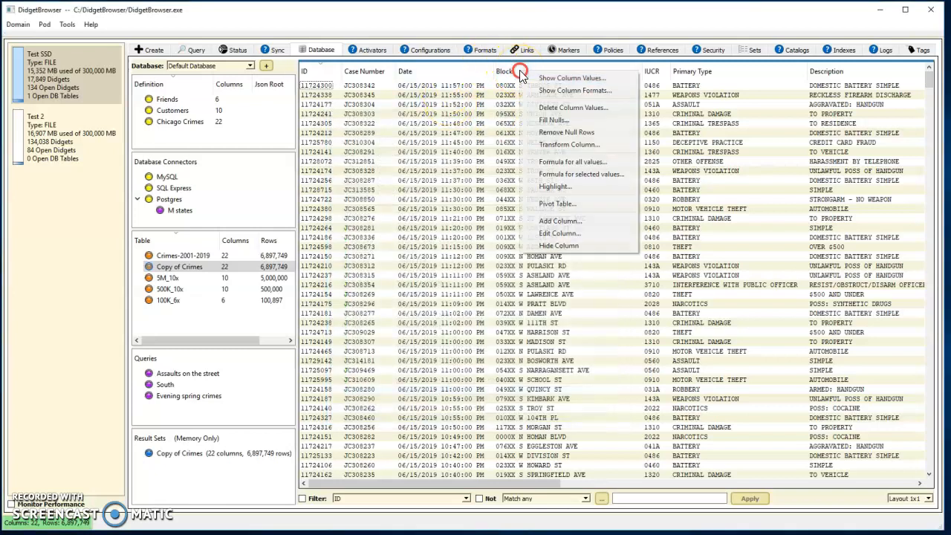
{"action": "left_click", "coordinate": [558, 80]}
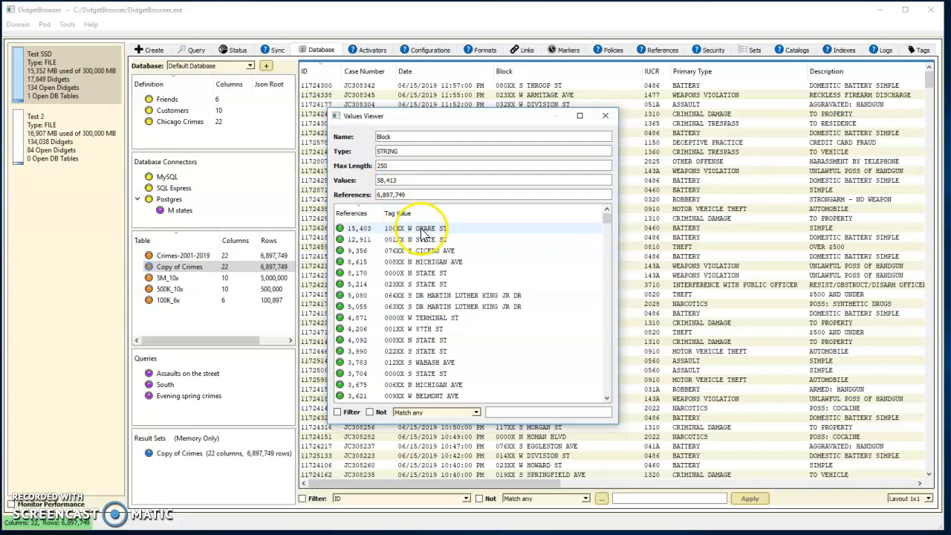
{"action": "left_click", "coordinate": [413, 215]}
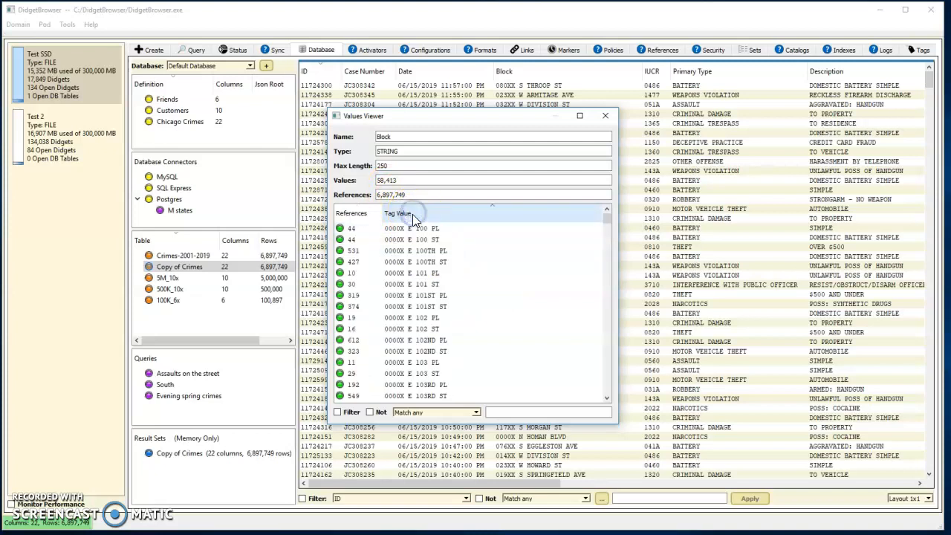
{"action": "left_click_drag", "start_coordinate": [463, 119], "coordinate": [363, 98]}
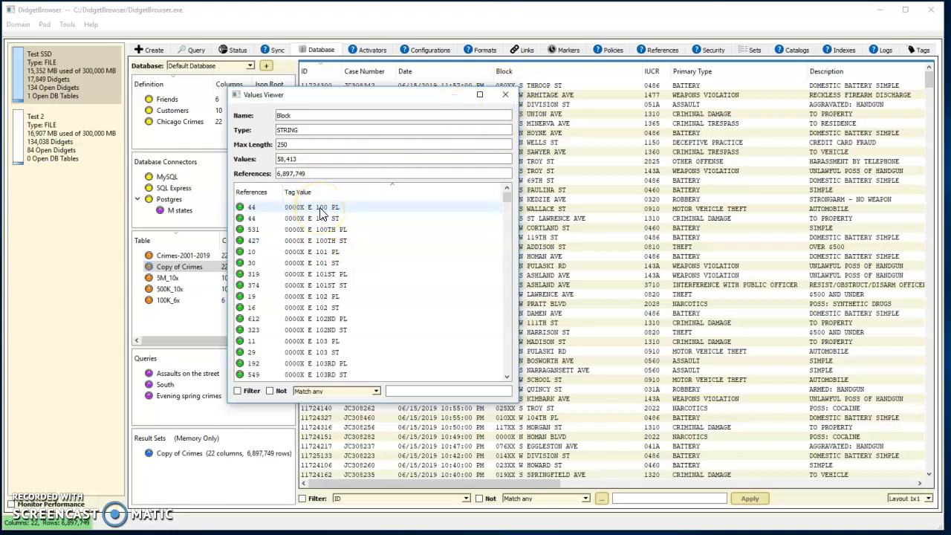
Close the Block values list and look across the remaining columns of the Copy of Crimes table.
{"action": "left_click", "coordinate": [507, 96]}
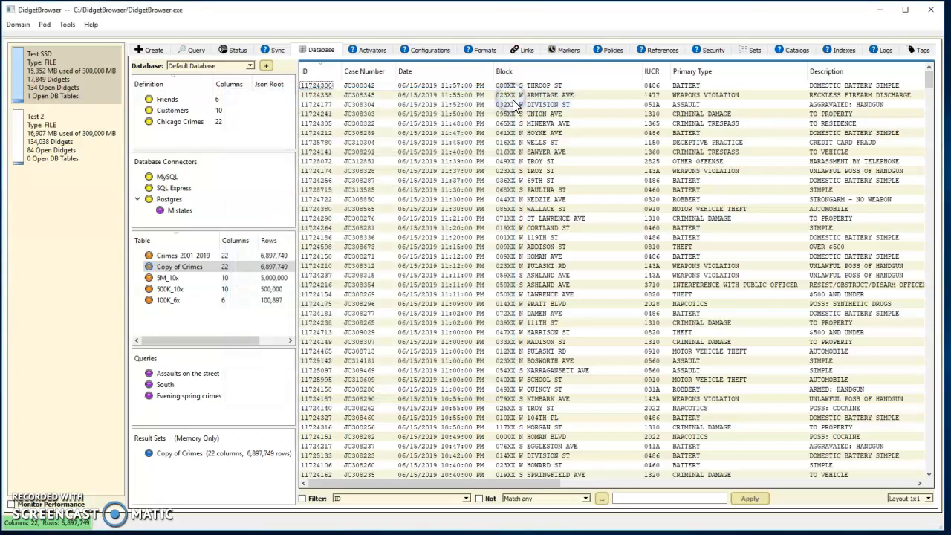
{"action": "left_click_drag", "start_coordinate": [523, 482], "coordinate": [795, 475]}
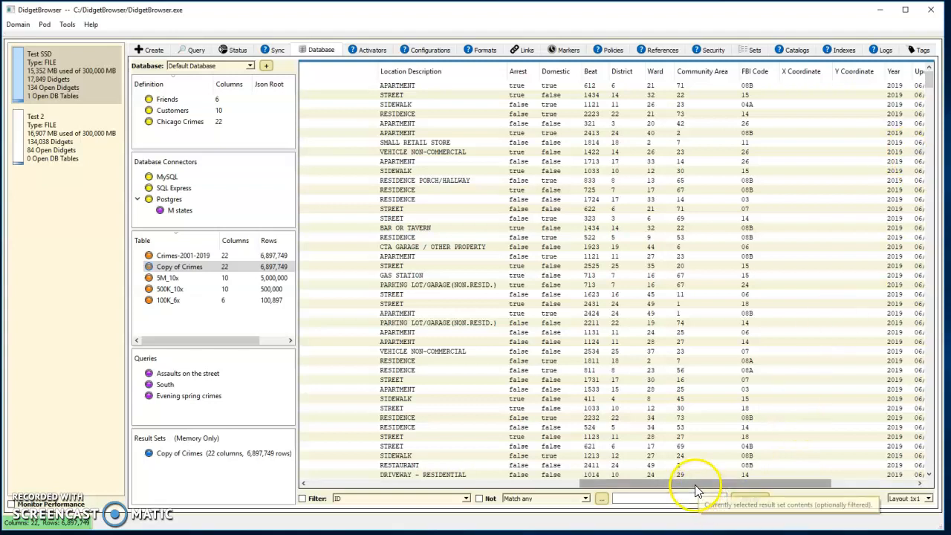
{"action": "left_click_drag", "start_coordinate": [694, 484], "coordinate": [626, 475]}
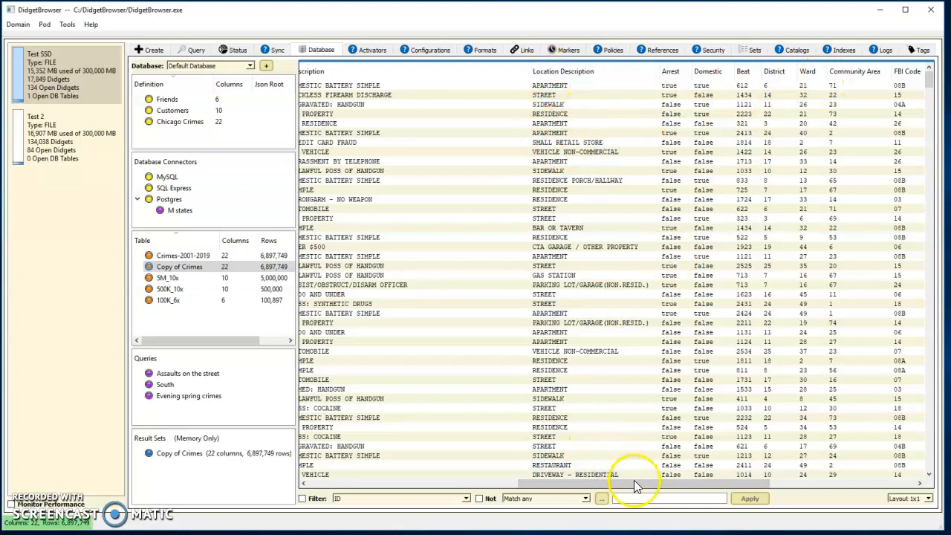
{"action": "left_click_drag", "start_coordinate": [634, 482], "coordinate": [381, 458]}
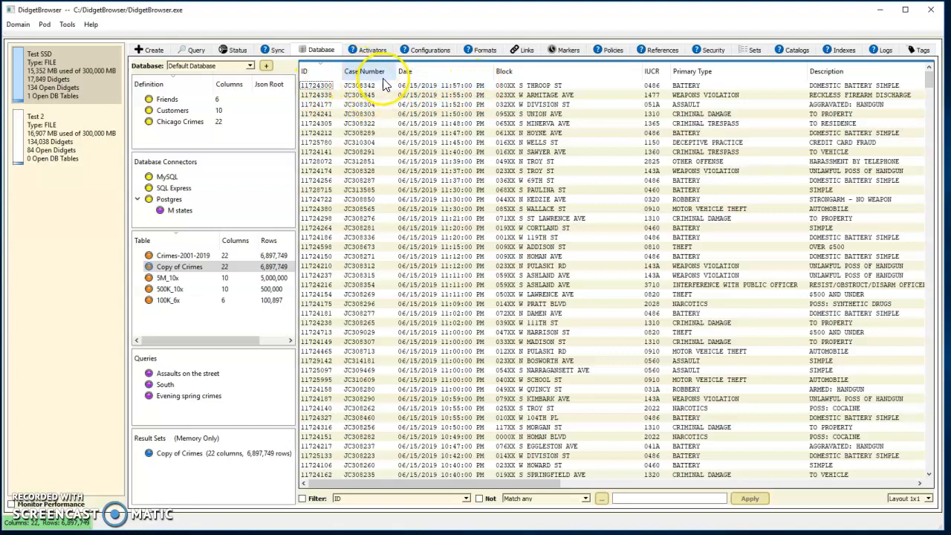
Show the formats of the IUCR column, view the rows matching format 999X, and close both windows.
{"action": "mouse_move", "coordinate": [655, 77]}
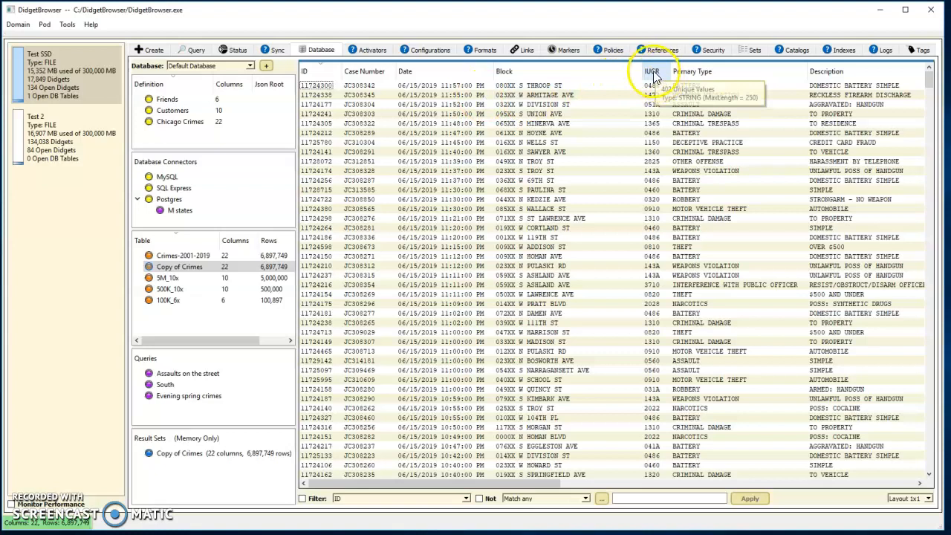
{"action": "left_click", "coordinate": [654, 73]}
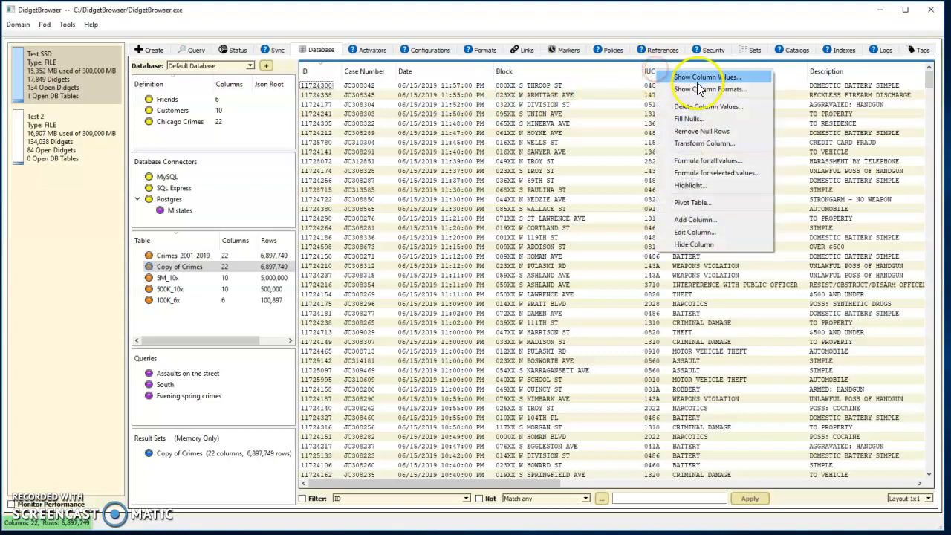
{"action": "left_click", "coordinate": [704, 90]}
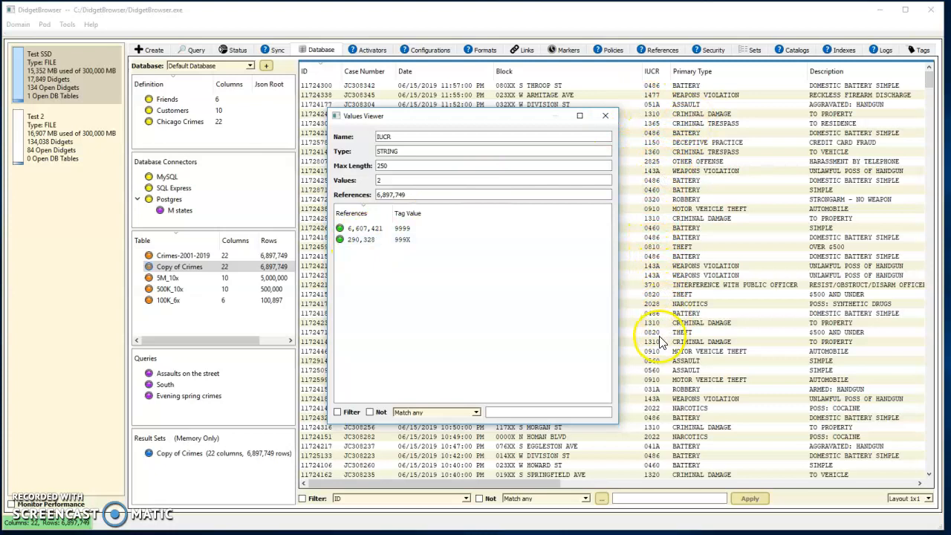
{"action": "double_click", "coordinate": [377, 240]}
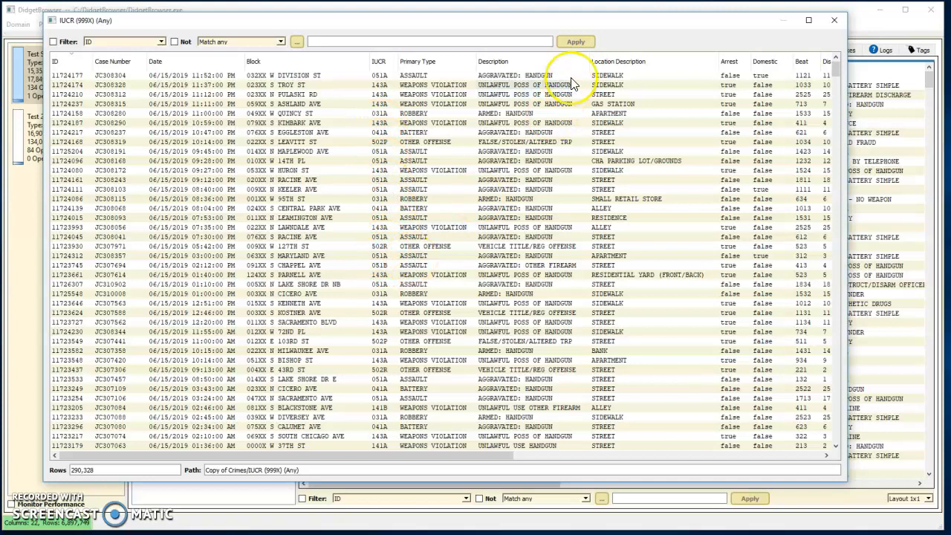
{"action": "left_click", "coordinate": [835, 21]}
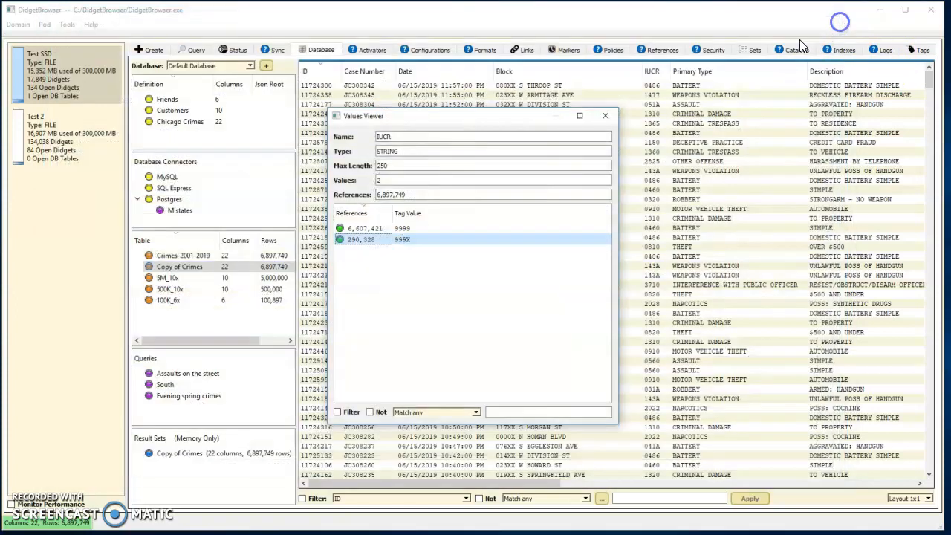
{"action": "left_click", "coordinate": [606, 118]}
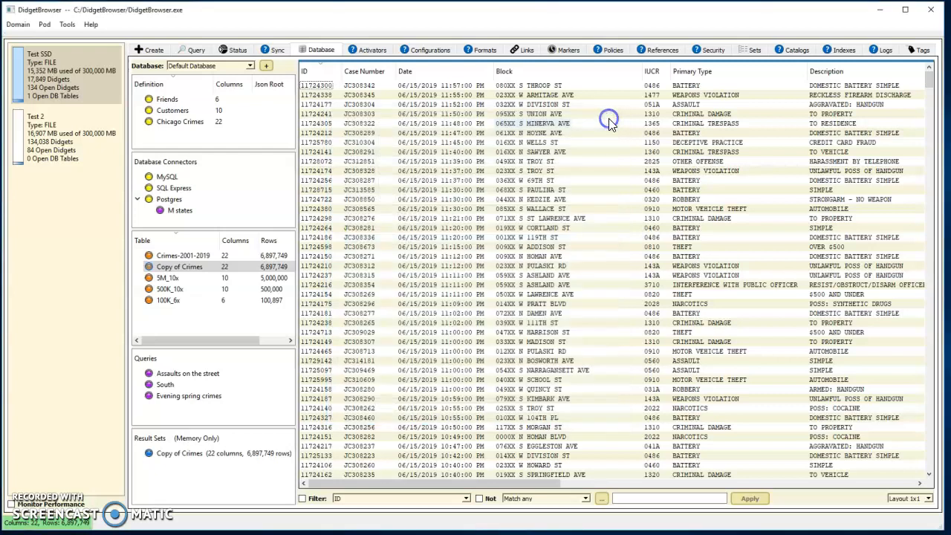
Show the Block column's values filtered to those ending with a period and examine the list beside the table.
{"action": "right_click", "coordinate": [524, 72]}
{"action": "left_click", "coordinate": [587, 81]}
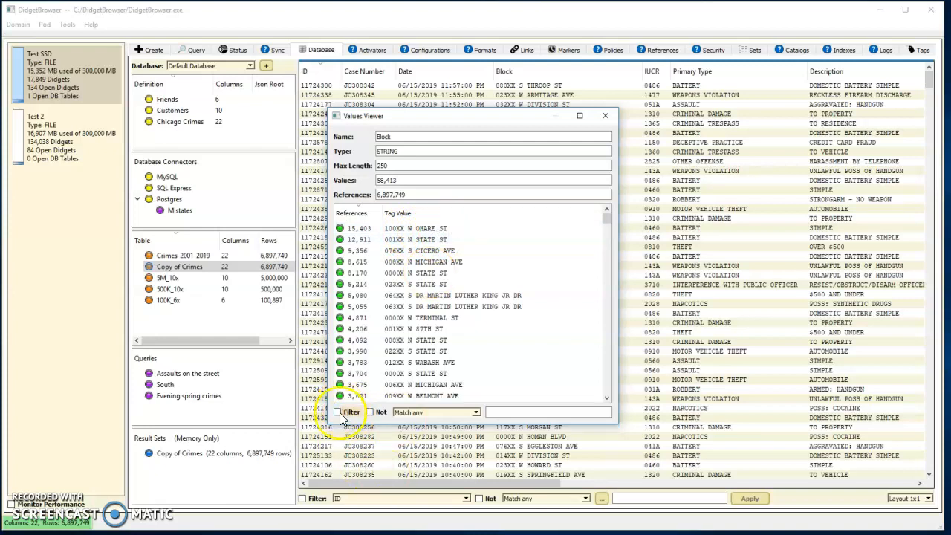
{"action": "left_click", "coordinate": [476, 414]}
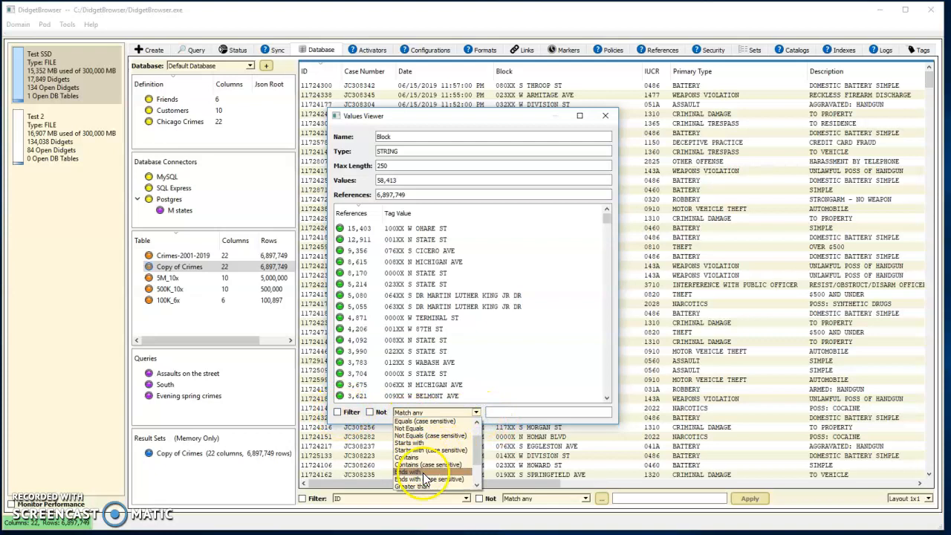
{"action": "left_click", "coordinate": [420, 471]}
{"action": "left_click", "coordinate": [503, 415]}
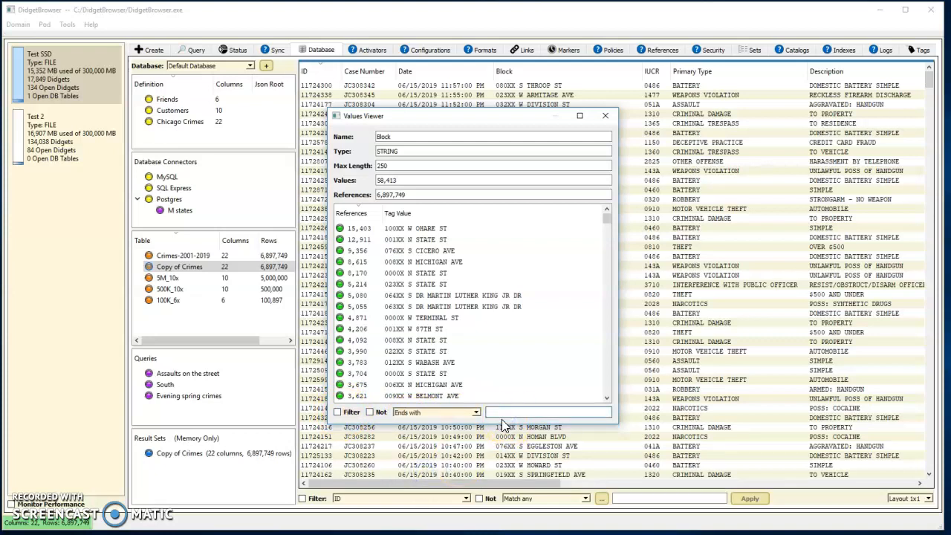
{"action": "type", "text": "."}
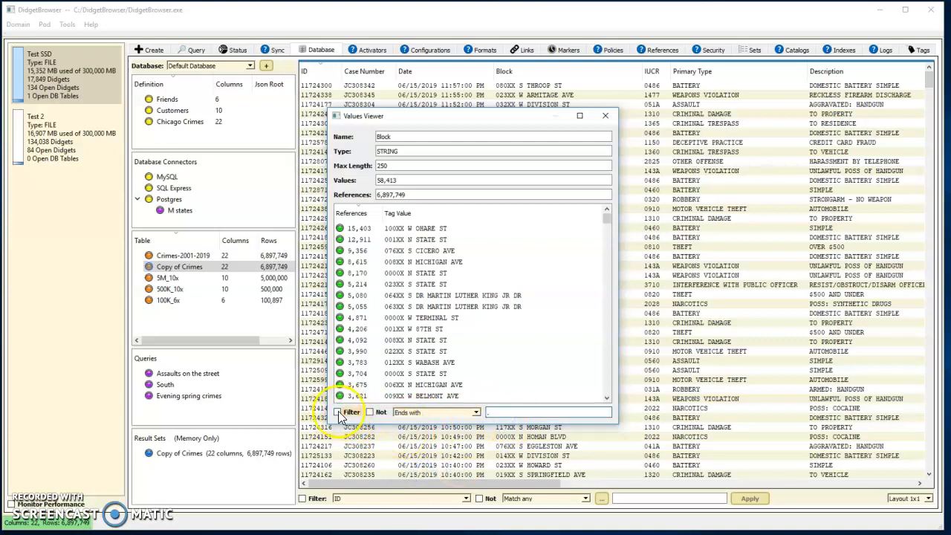
{"action": "left_click", "coordinate": [338, 412]}
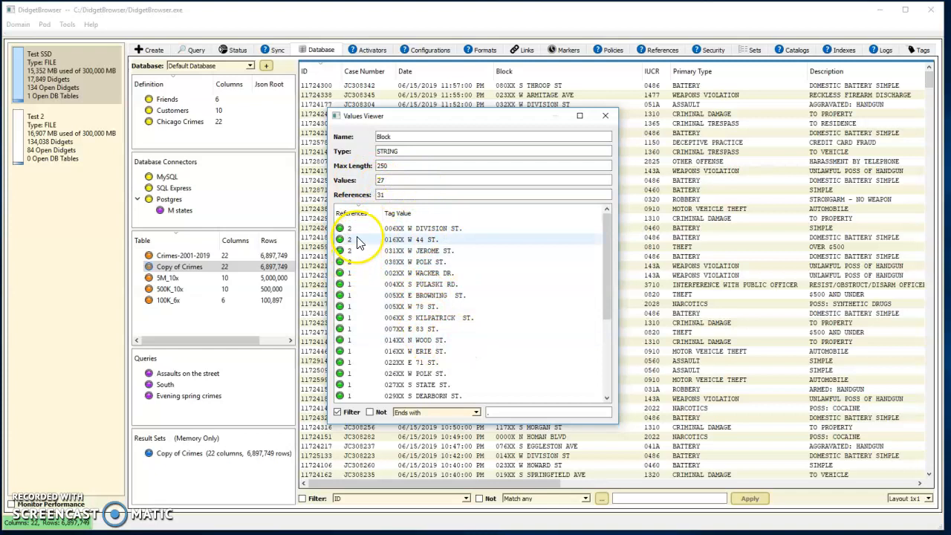
{"action": "scroll", "coordinate": [416, 298], "scroll_direction": "down", "scroll_amount": 4}
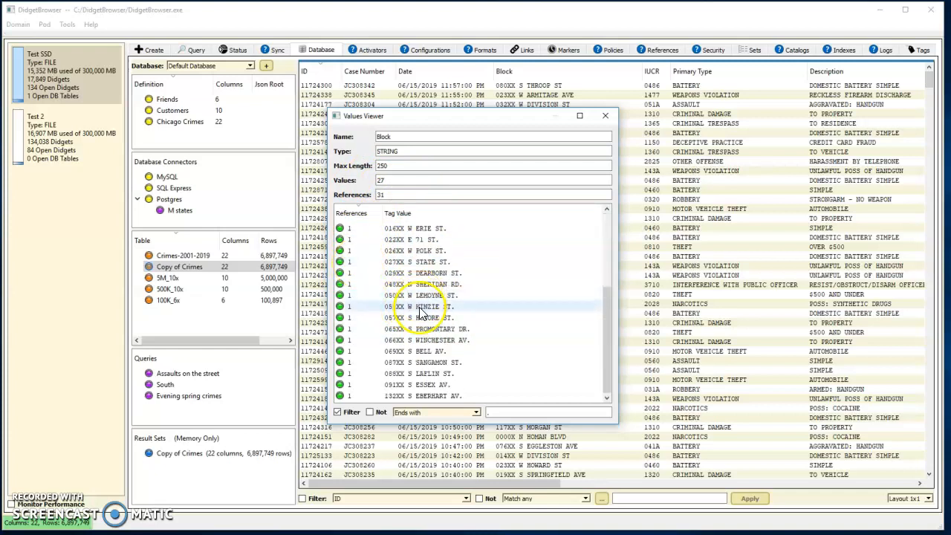
{"action": "scroll", "coordinate": [422, 357], "scroll_direction": "up", "scroll_amount": 4}
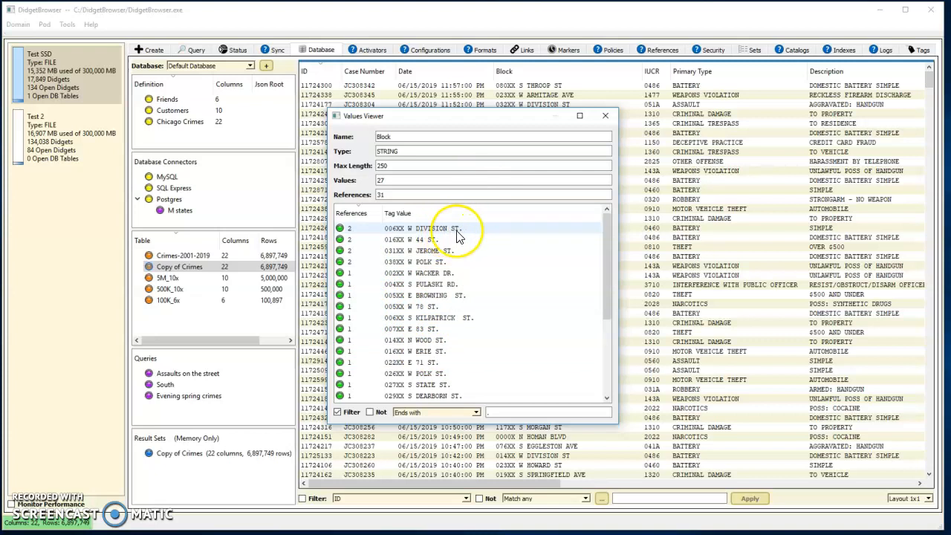
{"action": "left_click_drag", "start_coordinate": [495, 119], "coordinate": [357, 118]}
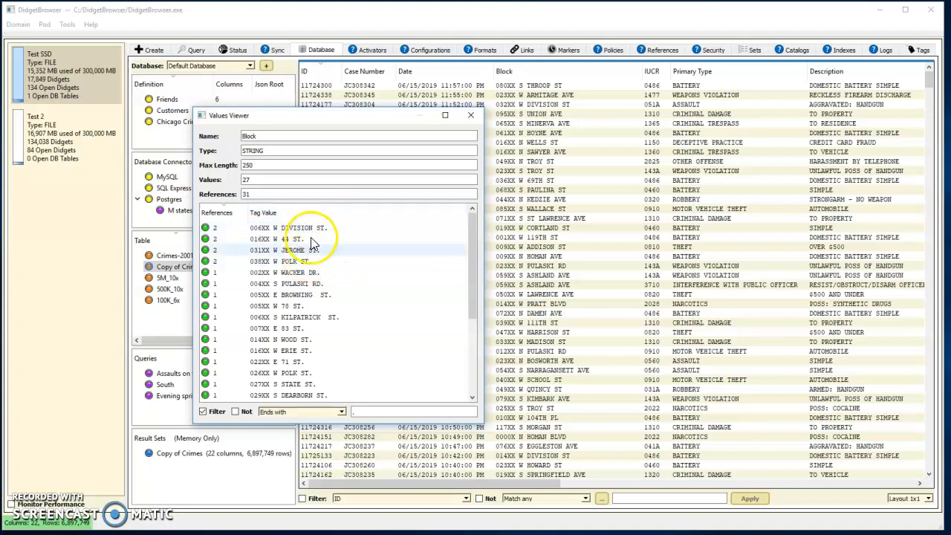
Change the Block values filter to entries ending with STREET, examine them, and close the list.
{"action": "left_click", "coordinate": [342, 413]}
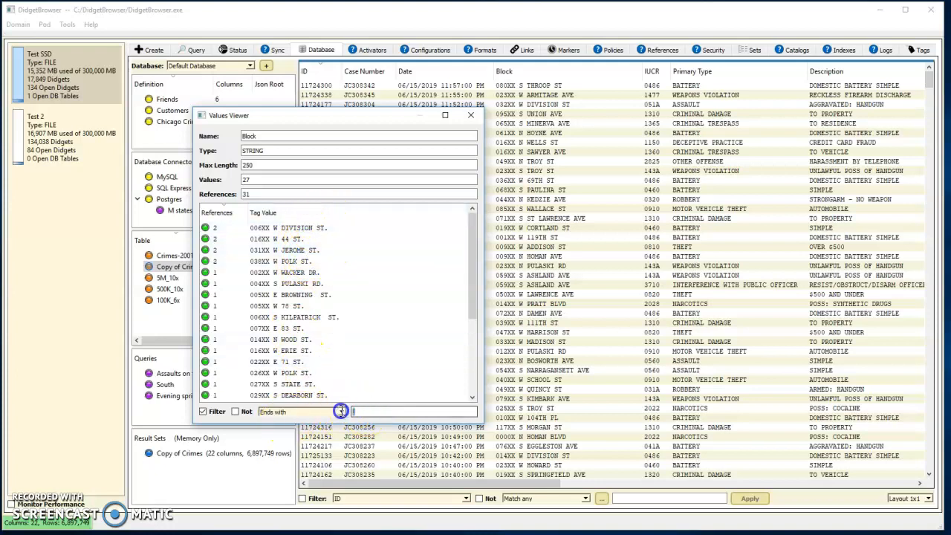
{"action": "type", "text": "STREETY"}
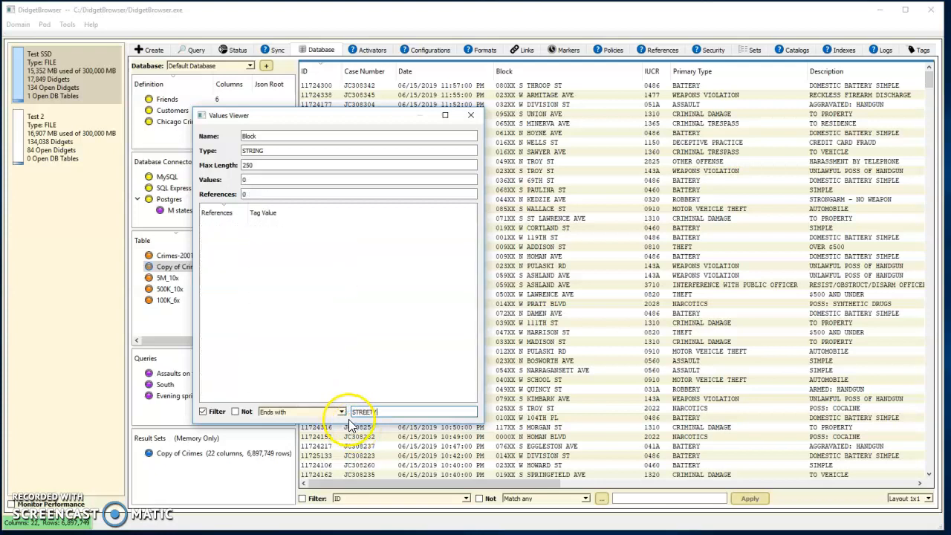
{"action": "key", "text": "BackSpace"}
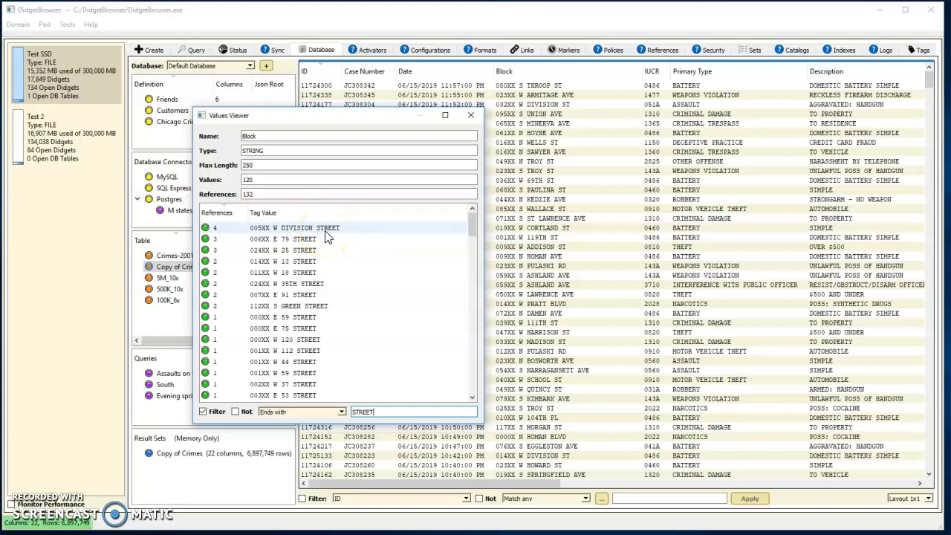
{"action": "left_click", "coordinate": [470, 119]}
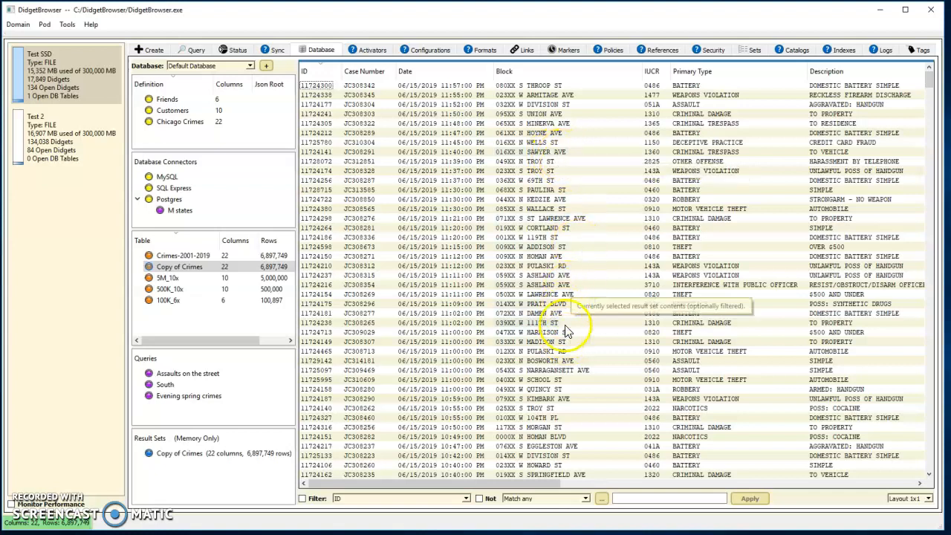
Show the Block column's values again, filtered to those ending with AV.
{"action": "right_click", "coordinate": [549, 72]}
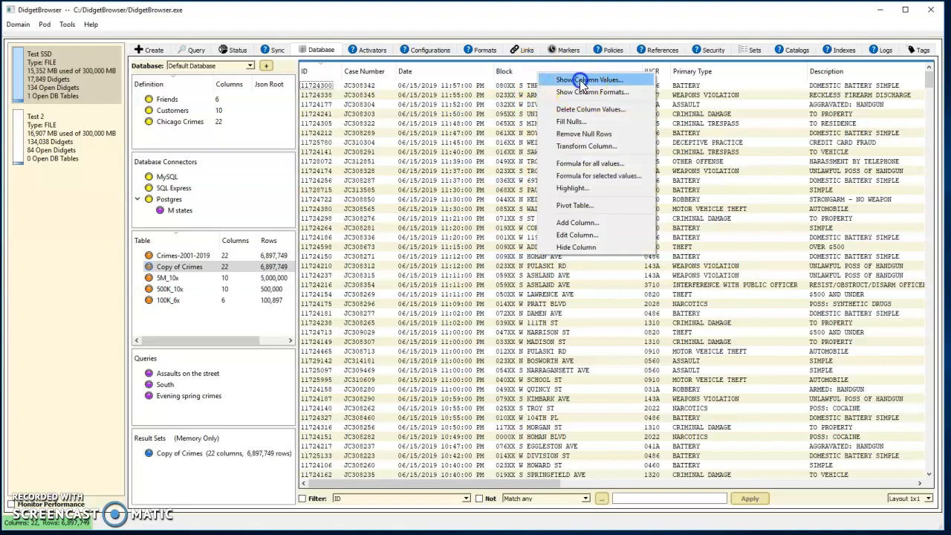
{"action": "left_click", "coordinate": [582, 80]}
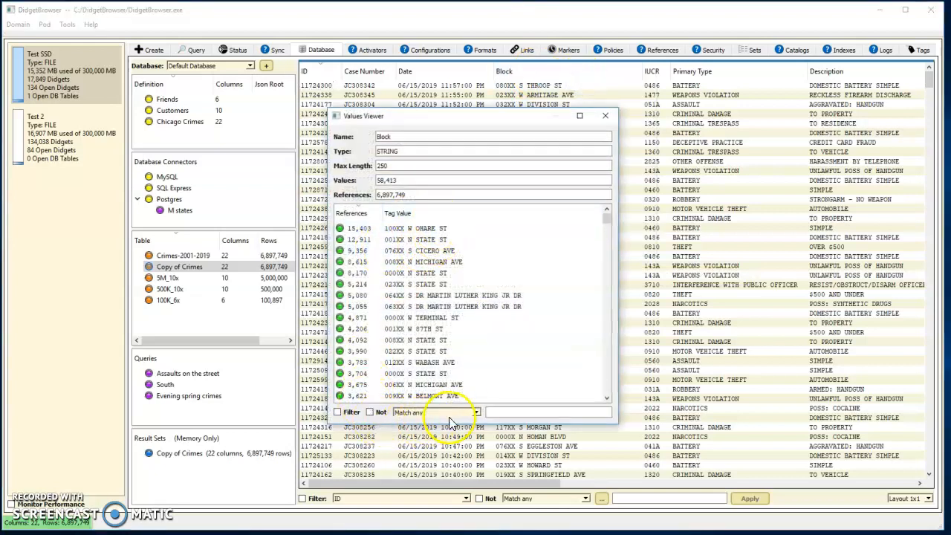
{"action": "left_click", "coordinate": [477, 412]}
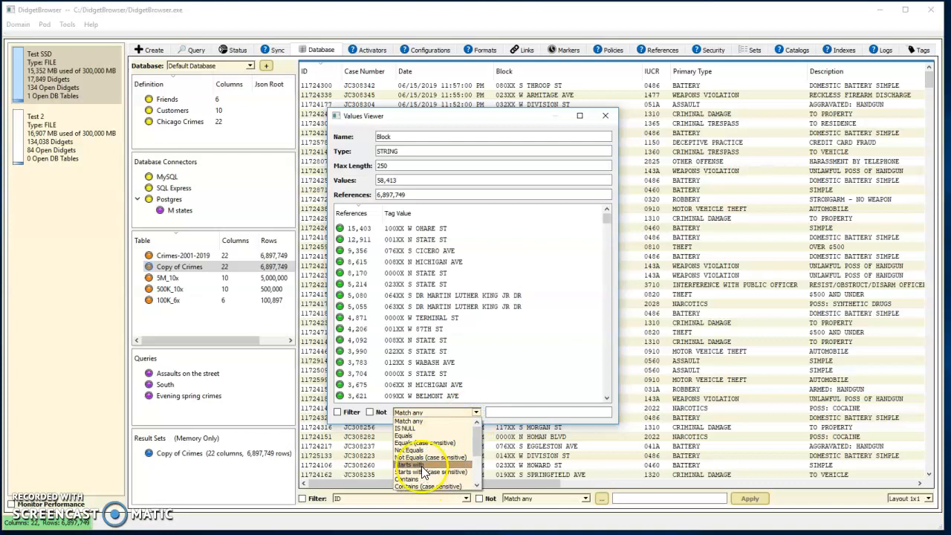
{"action": "left_click", "coordinate": [417, 451]}
{"action": "left_click", "coordinate": [495, 414]}
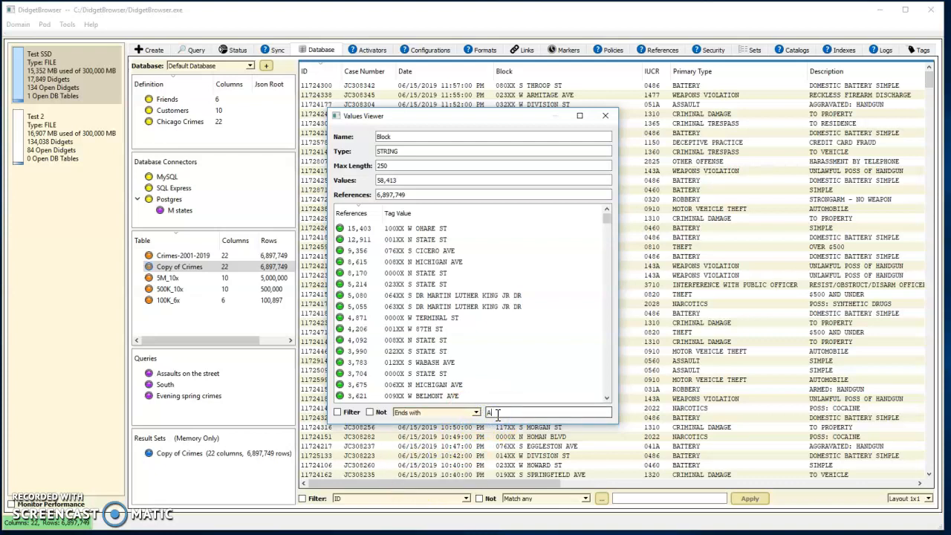
{"action": "type", "text": "AV"}
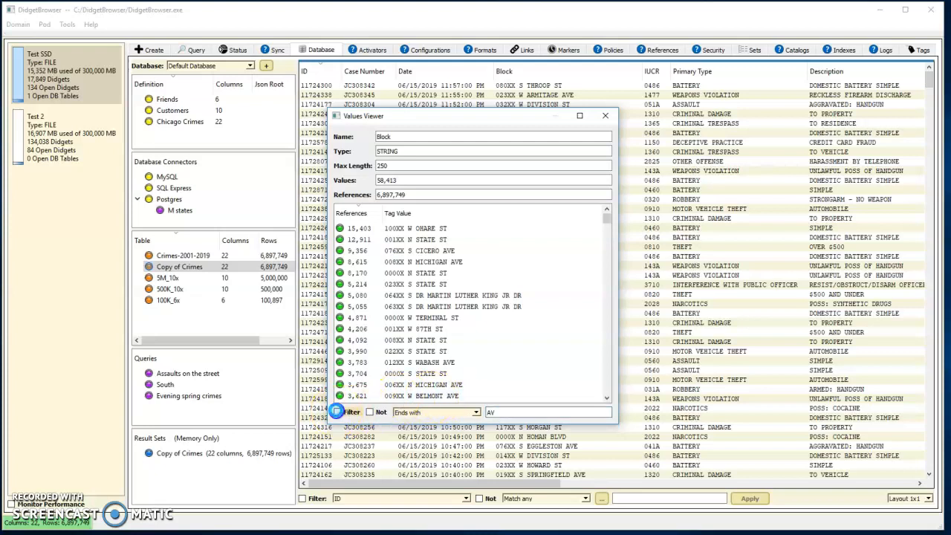
{"action": "left_click", "coordinate": [338, 412]}
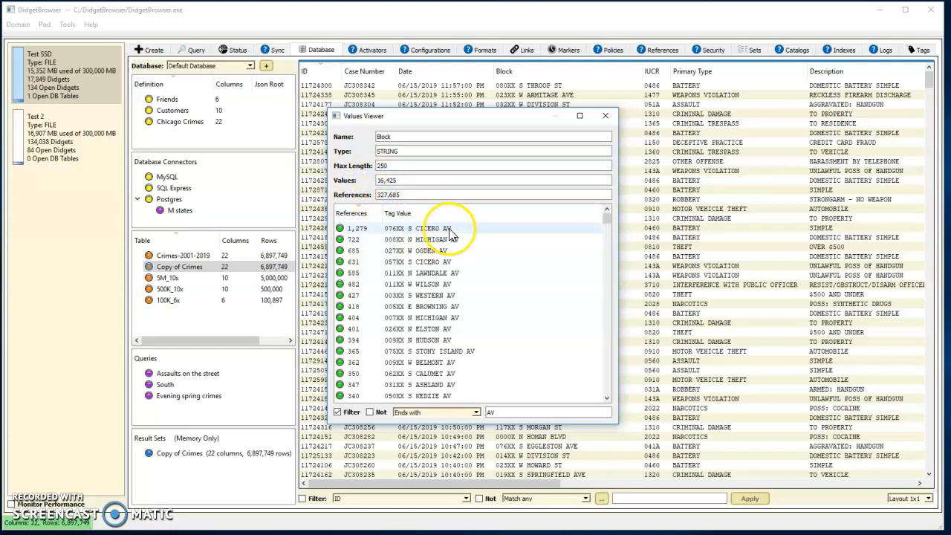
Extend the filter text to AVE to compare the Block values with that ending, and close the list.
{"action": "left_click", "coordinate": [502, 413]}
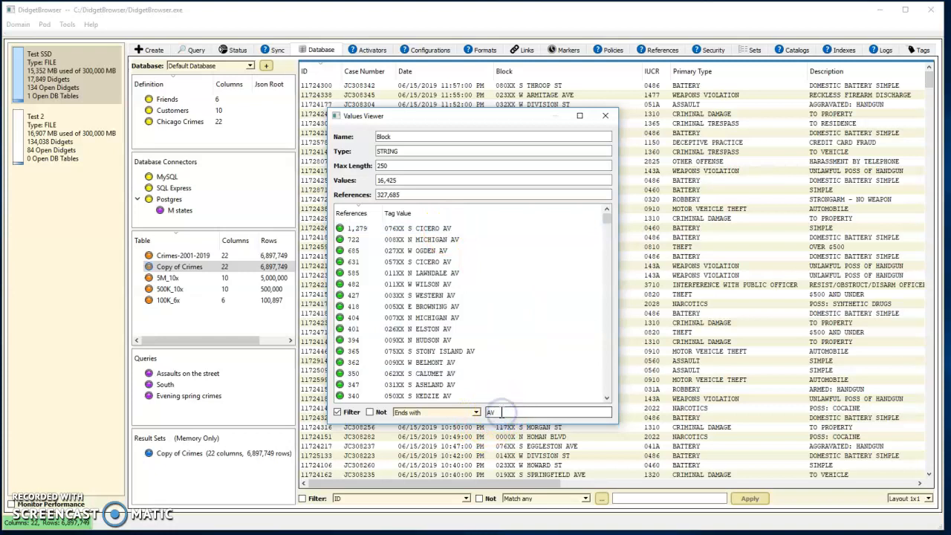
{"action": "type", "text": "E"}
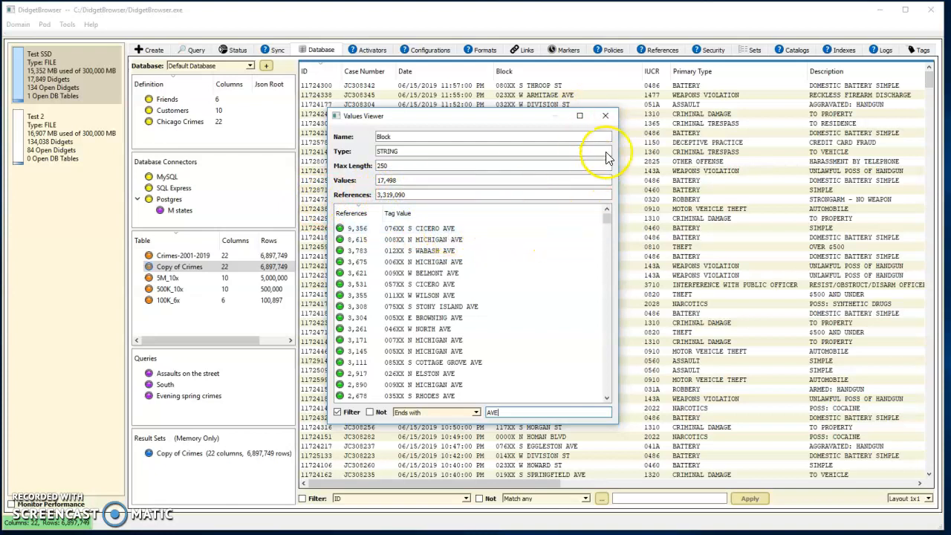
{"action": "left_click", "coordinate": [606, 121]}
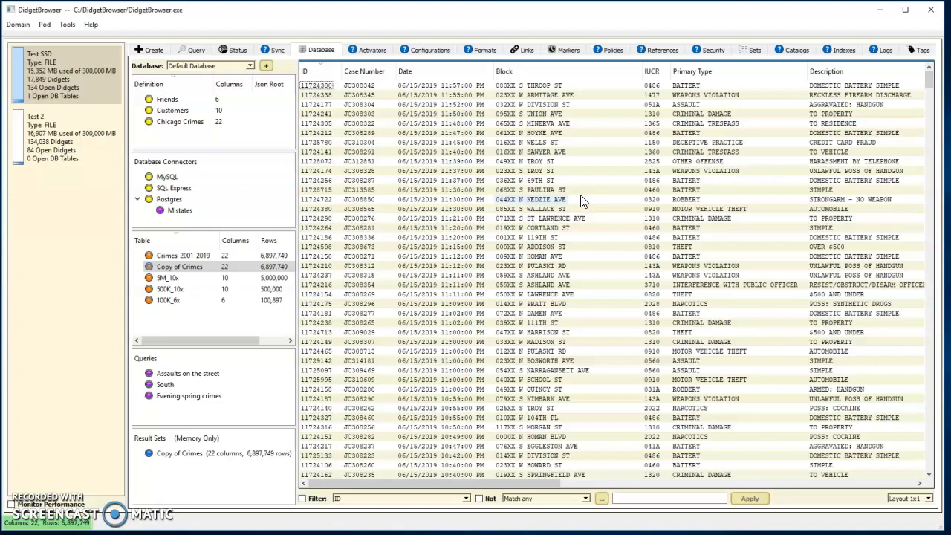
Build a pivot table of the Block column across Year using Count values, and sort it by Block.
{"action": "right_click", "coordinate": [536, 77]}
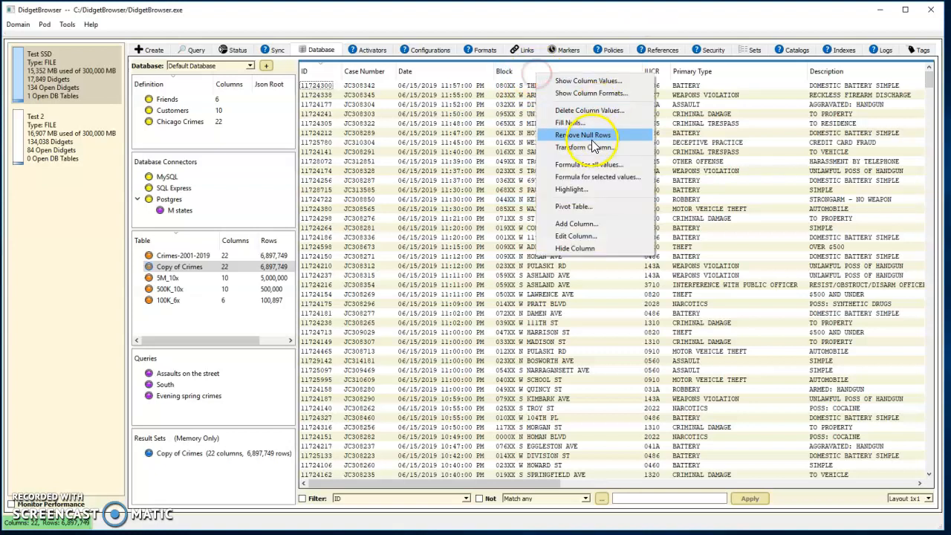
{"action": "left_click", "coordinate": [578, 208]}
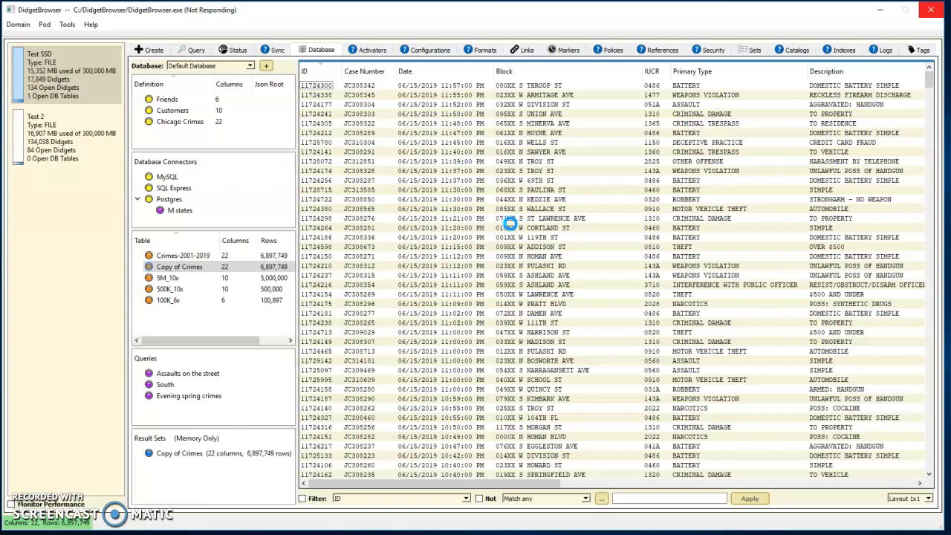
{"action": "left_click", "coordinate": [500, 301]}
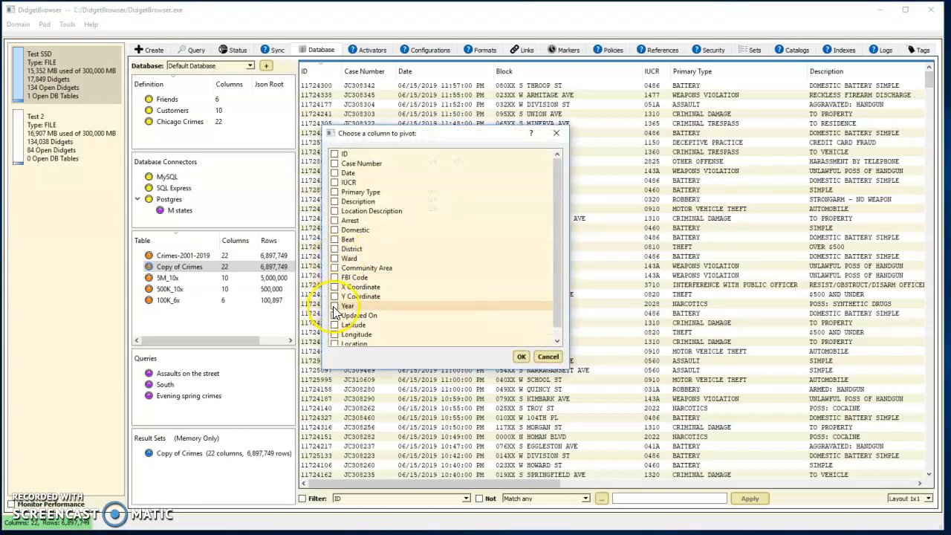
{"action": "left_click", "coordinate": [521, 357]}
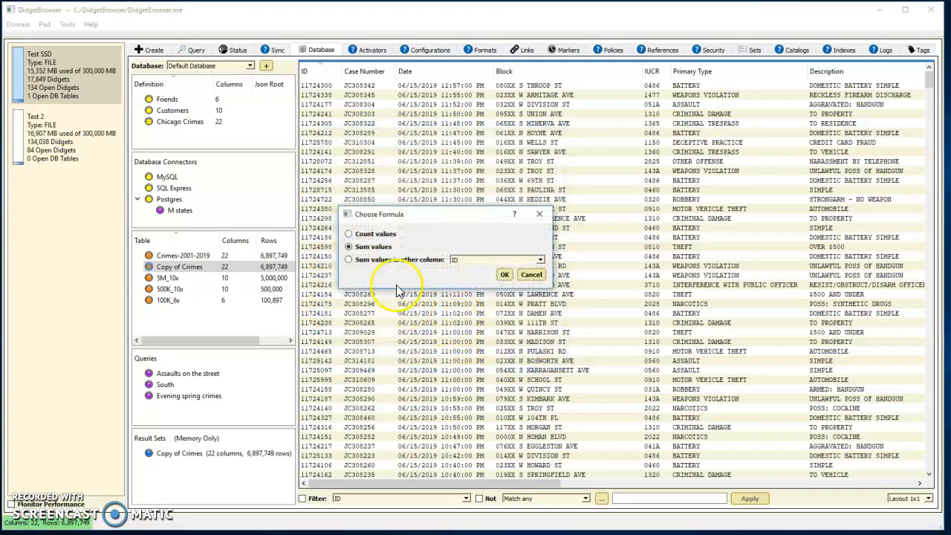
{"action": "left_click", "coordinate": [348, 233]}
{"action": "left_click", "coordinate": [505, 276]}
{"action": "left_click", "coordinate": [501, 300]}
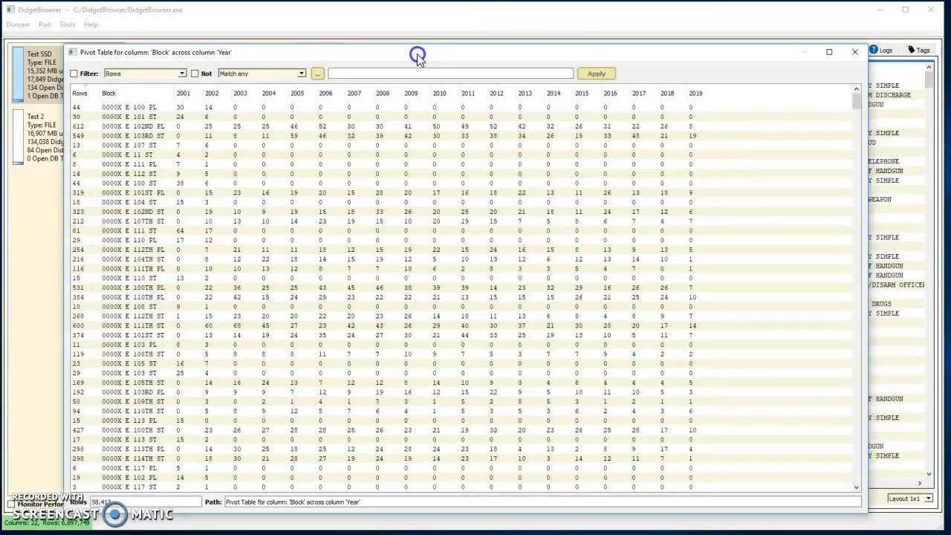
{"action": "left_click_drag", "start_coordinate": [418, 55], "coordinate": [417, 49]}
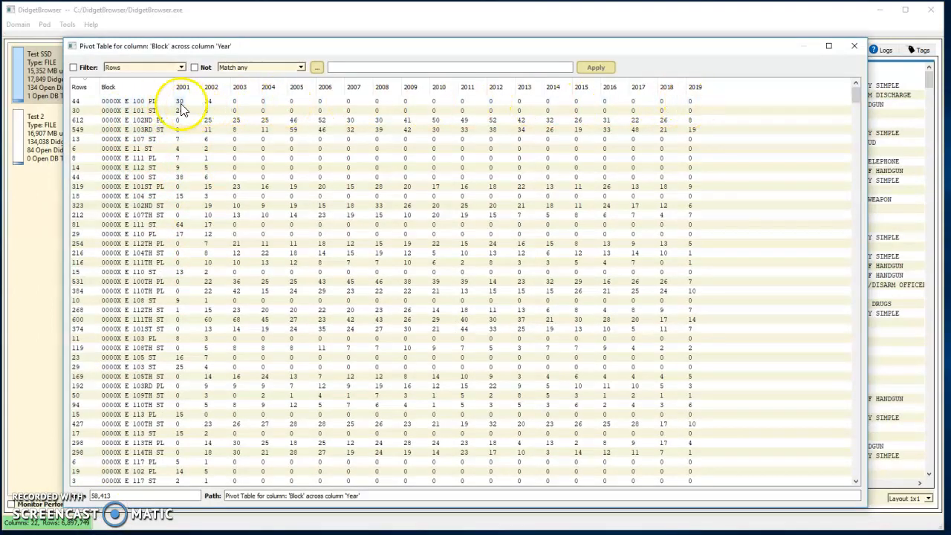
{"action": "left_click", "coordinate": [127, 90]}
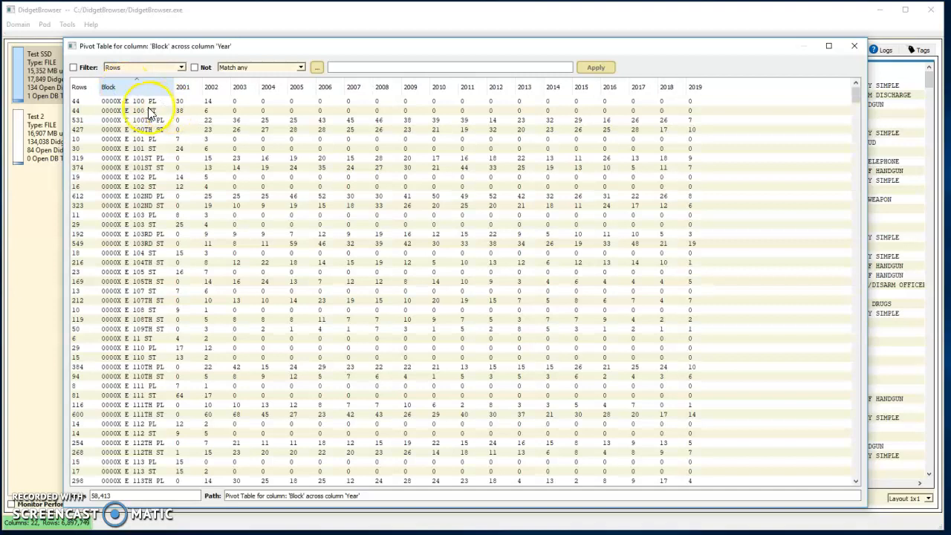